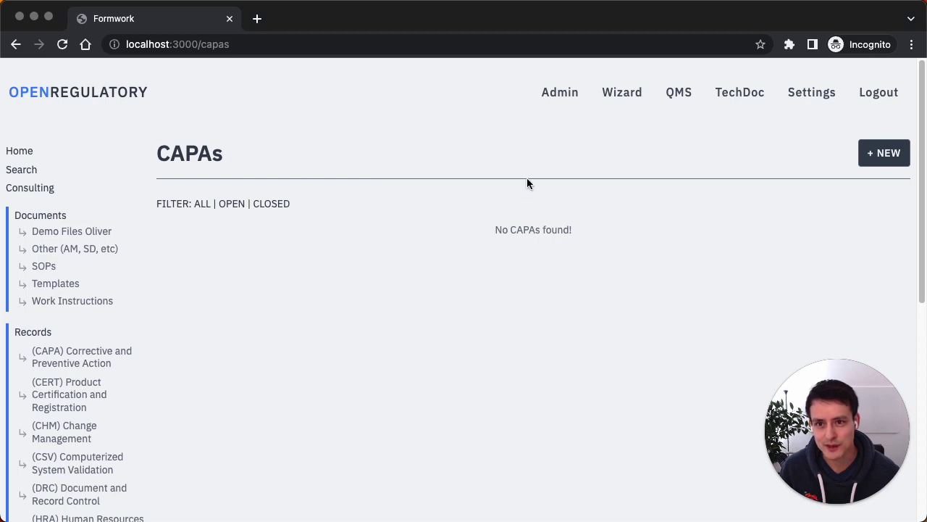
- Reload the empty CAPAs list from the sidebar CAPAs link
scroll(210, 335, down, 5)
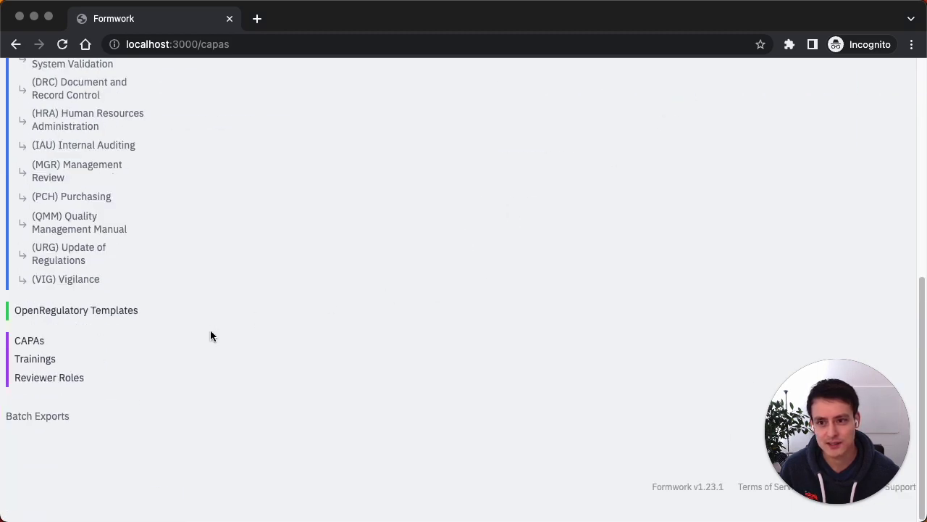
click(33, 344)
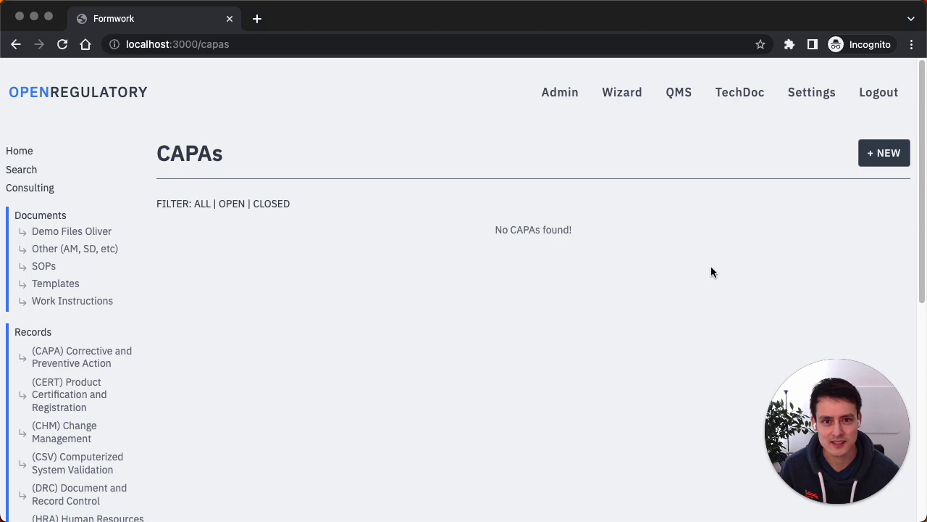
click(886, 153)
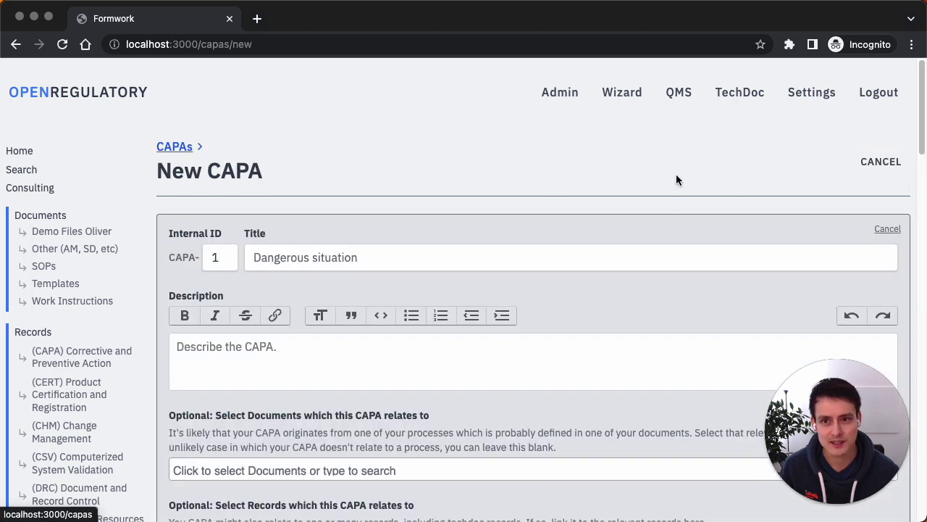
scroll(418, 173, down, 1)
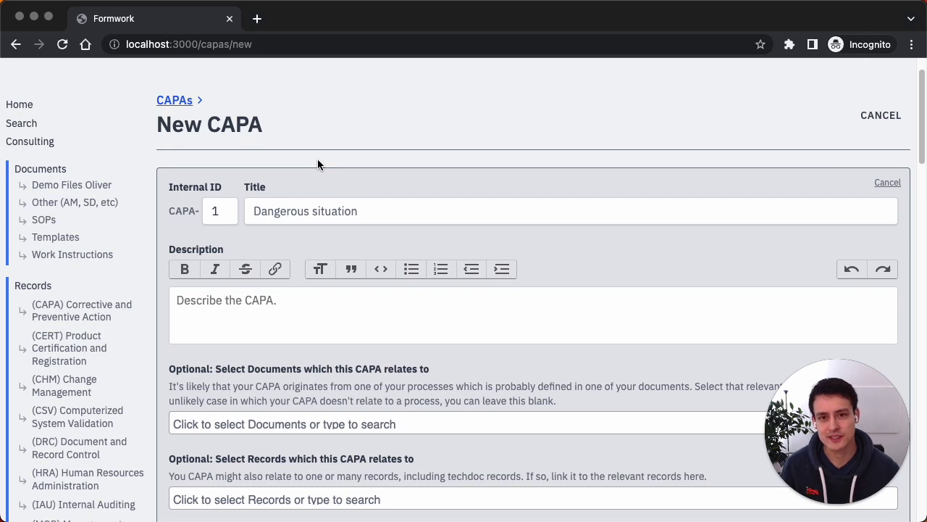
scroll(317, 159, down, 1)
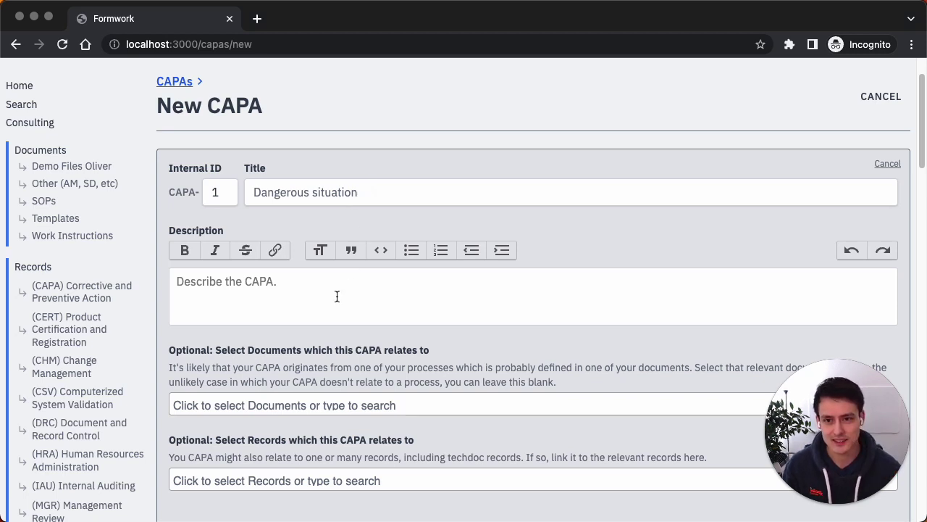
scroll(336, 297, up, 1)
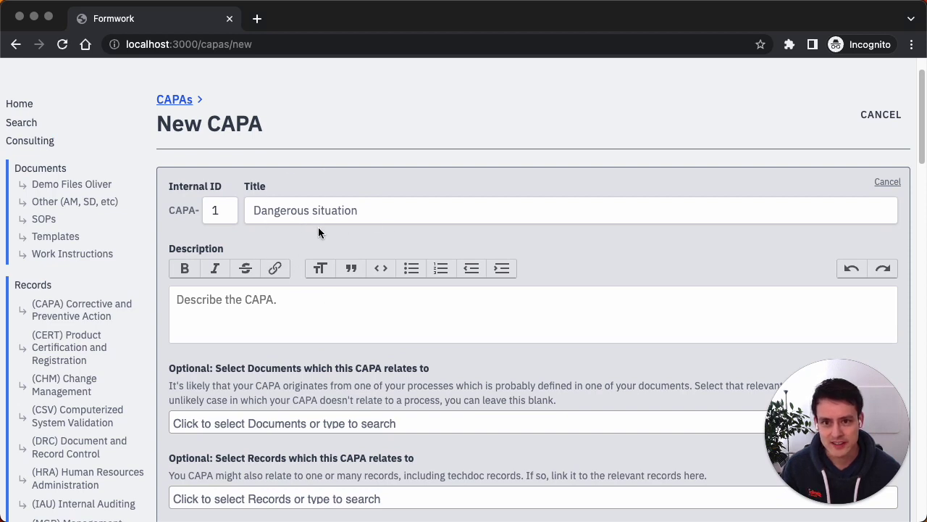
- Enter the title 'Something bad happened' and the description 'Something really, right'
click(334, 210)
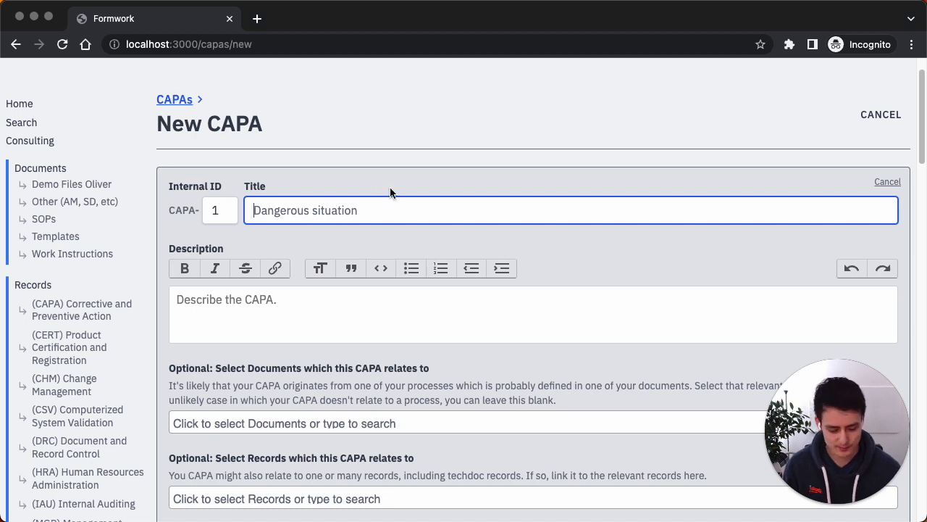
text(Something bad happened)
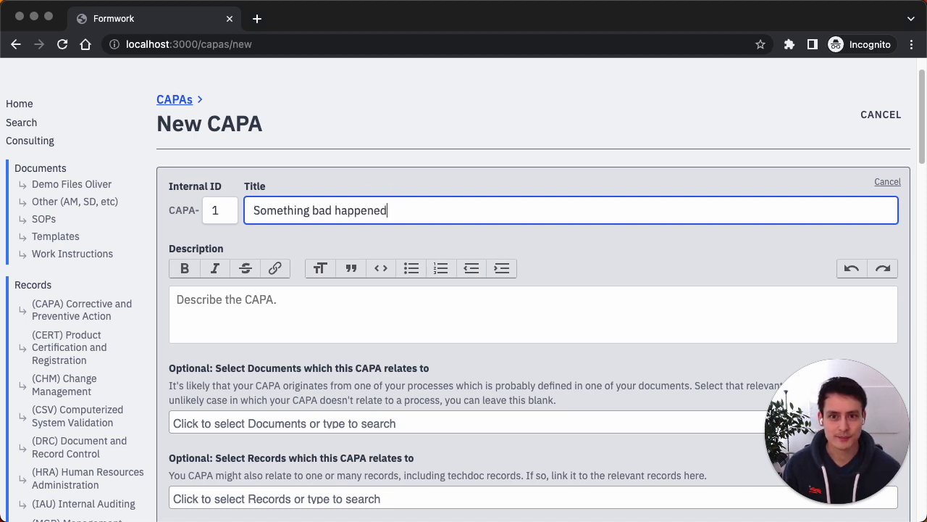
key(Tab)
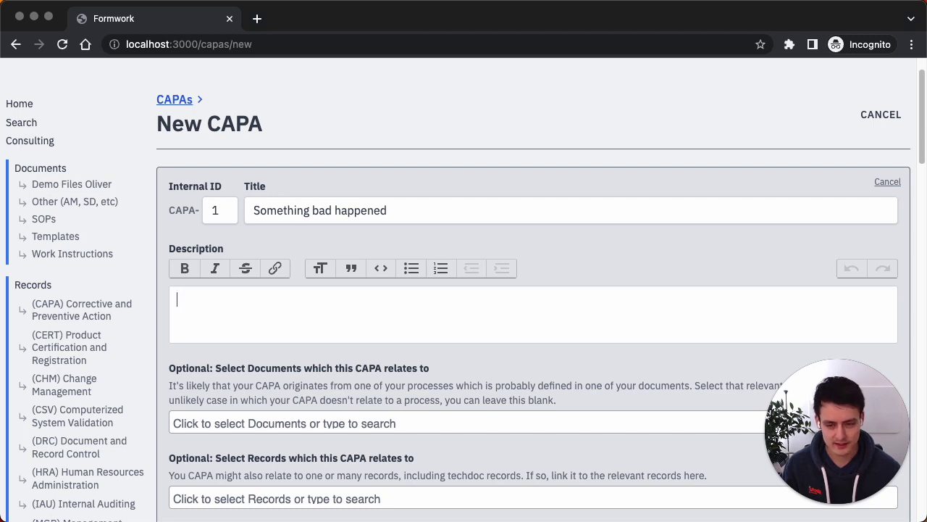
text(Something reall)
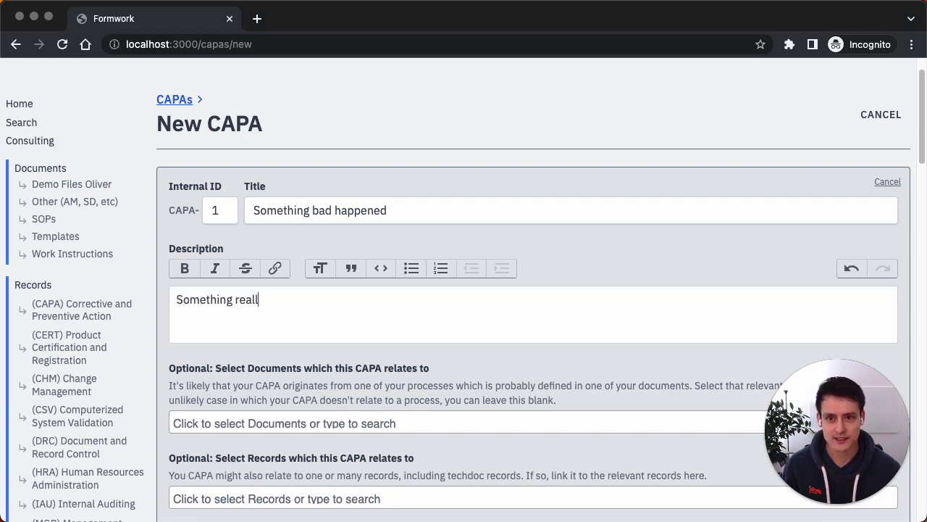
text(y, right)
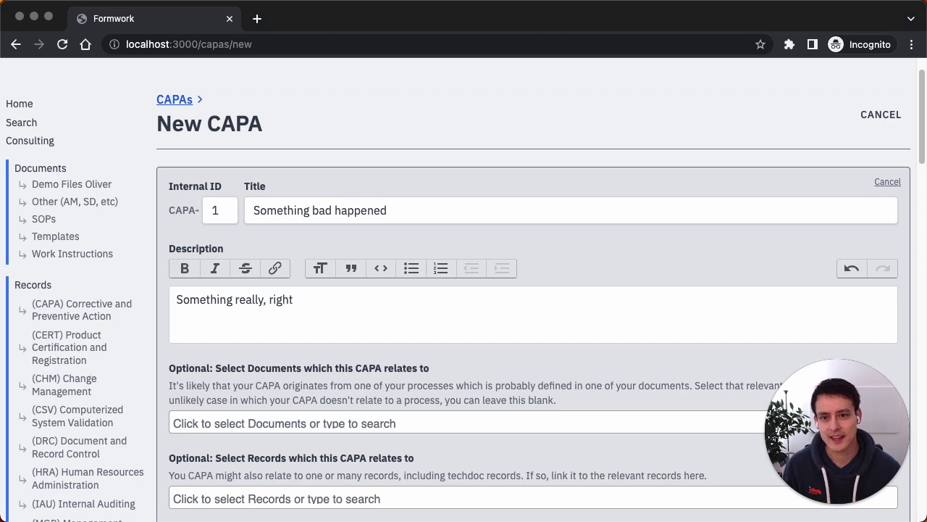
- Save the new CAPA from the bottom of the form
scroll(466, 303, down, 1)
scroll(348, 397, down, 3)
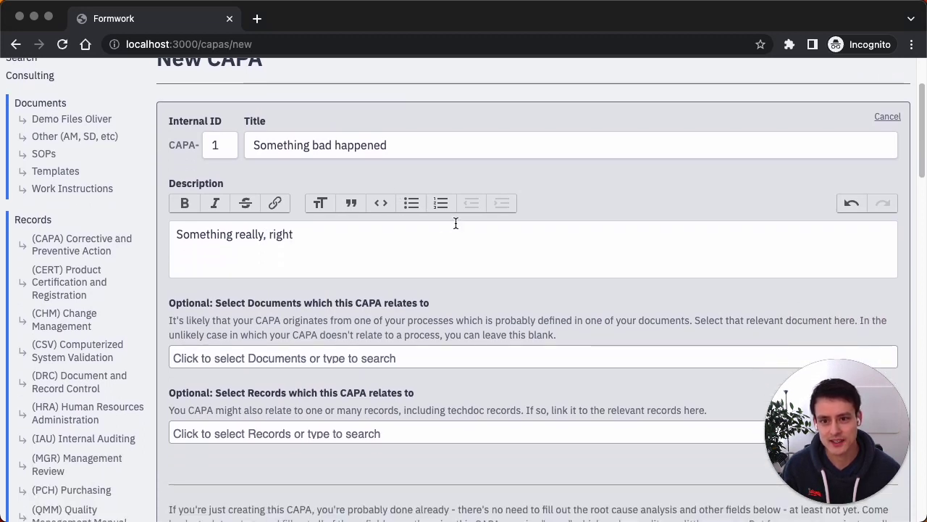
scroll(323, 357, down, 2)
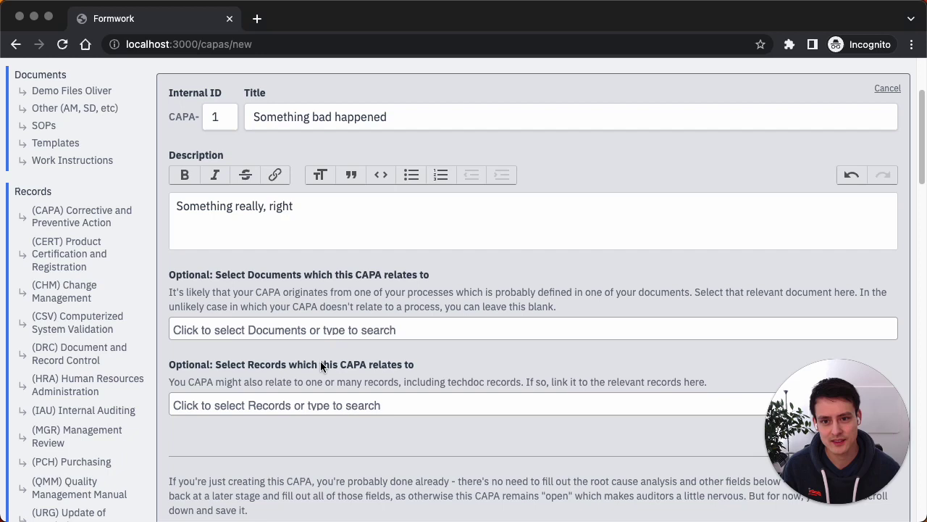
scroll(304, 347, down, 1)
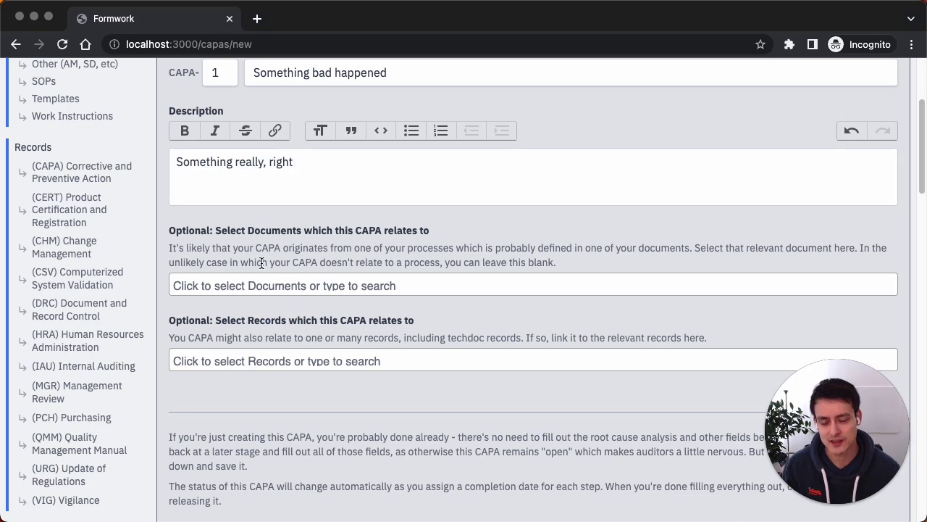
scroll(261, 263, down, 2)
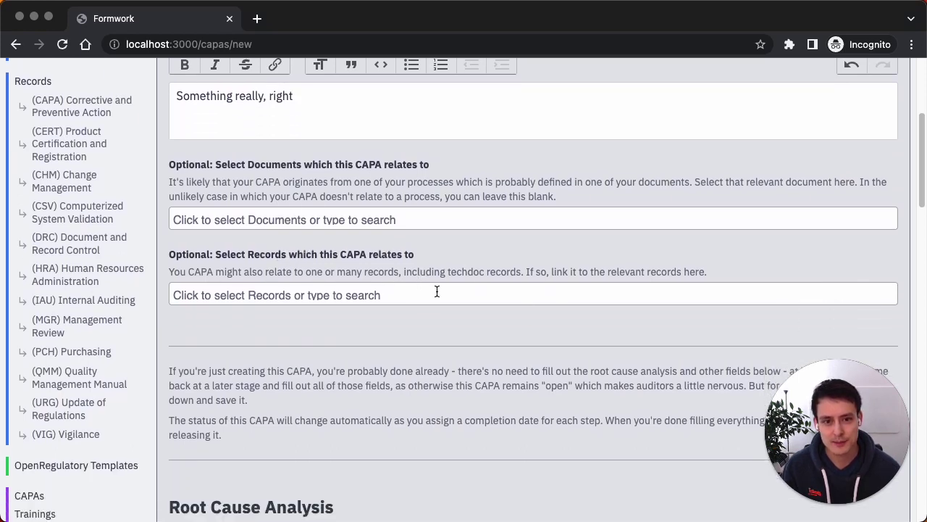
scroll(436, 291, down, 1)
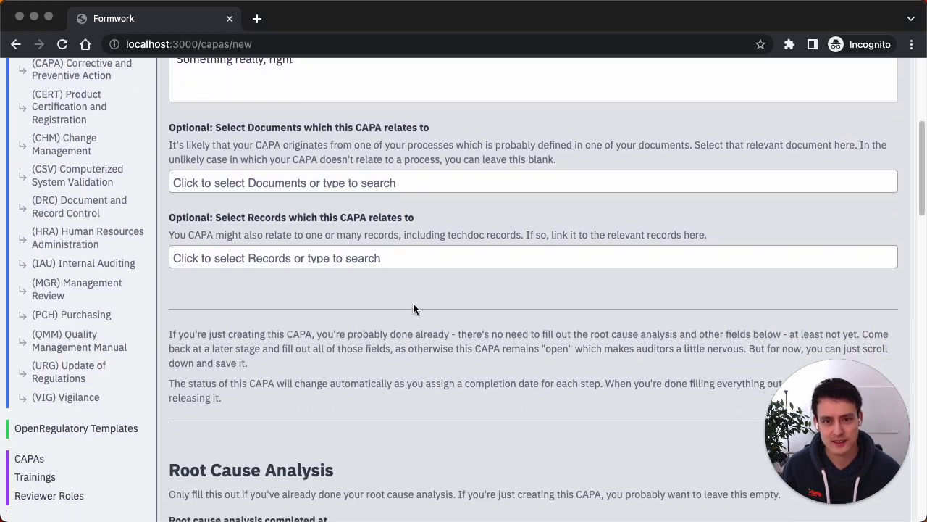
scroll(370, 319, down, 1)
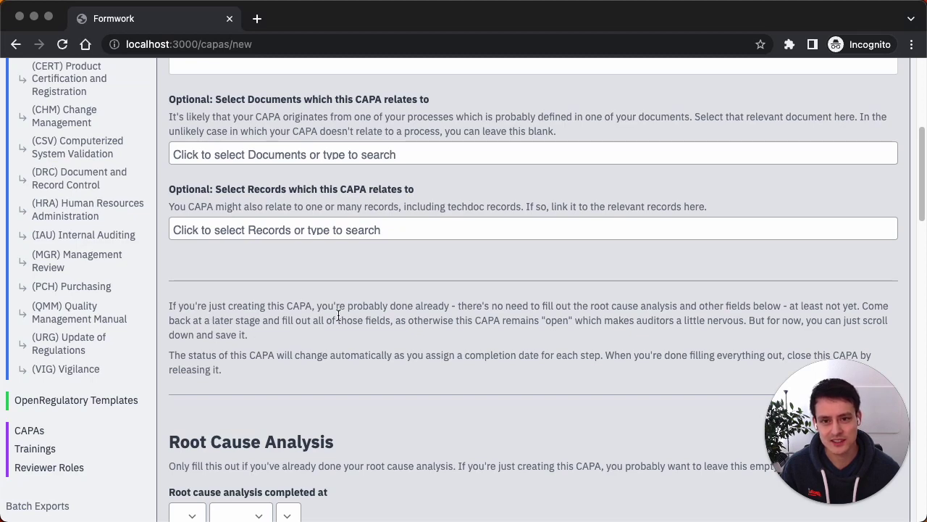
scroll(340, 314, up, 1)
scroll(340, 314, up, 5)
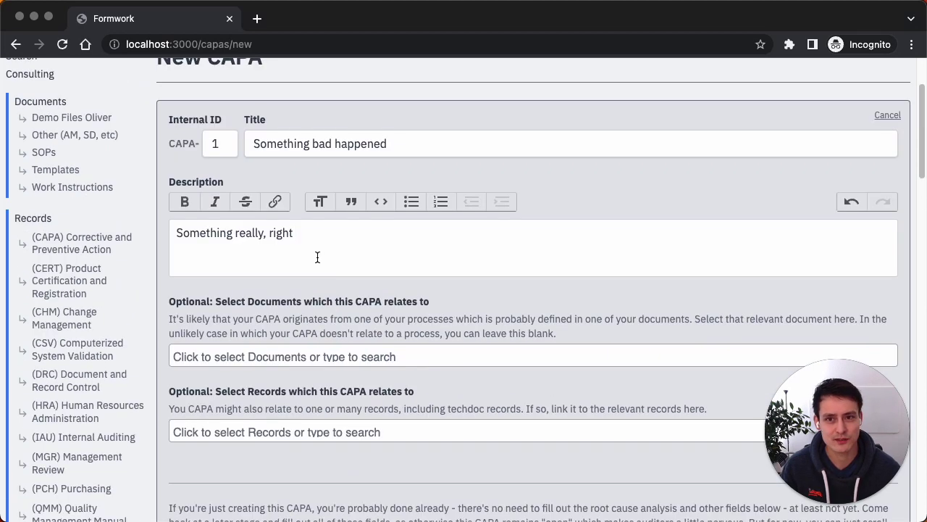
scroll(320, 305, down, 3)
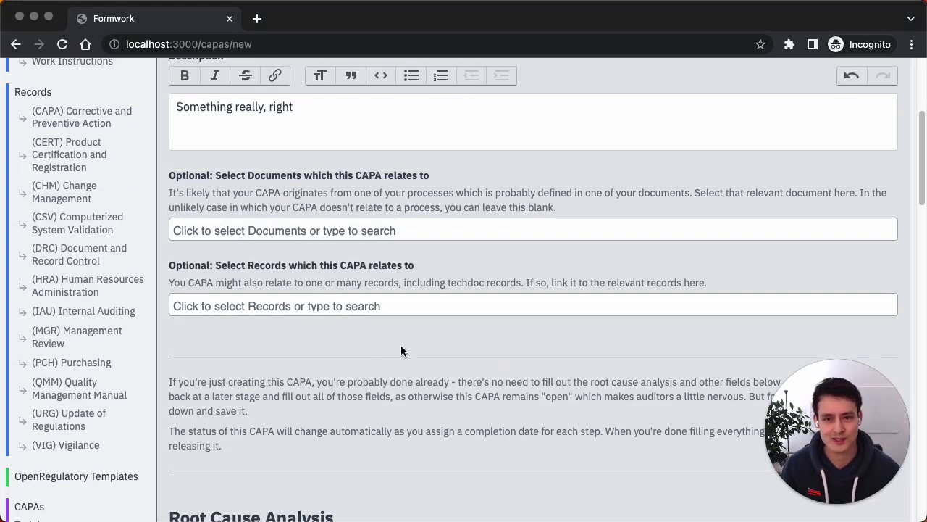
scroll(400, 345, up, 2)
scroll(358, 292, up, 1)
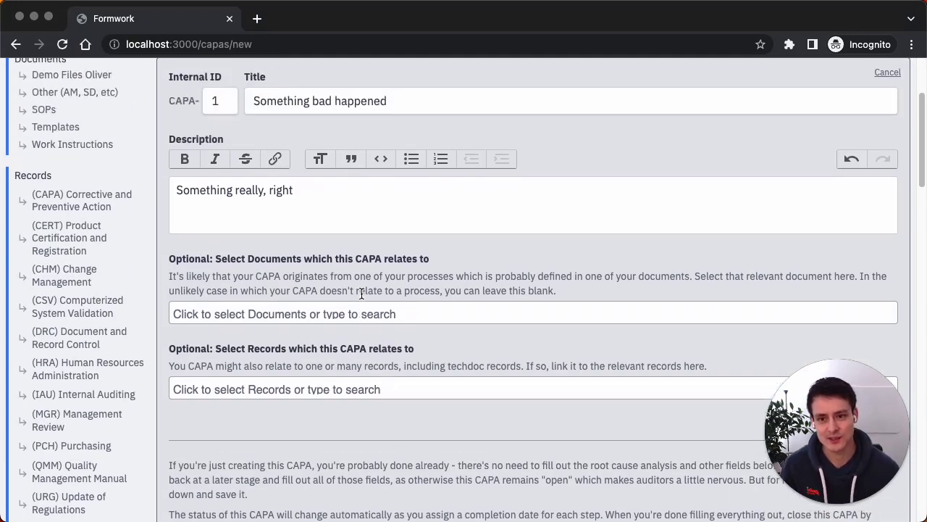
scroll(392, 278, up, 1)
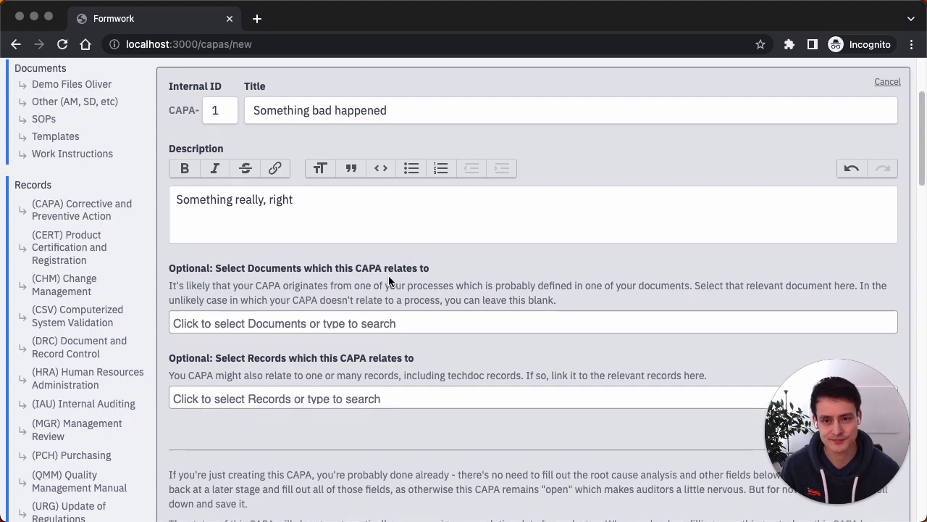
scroll(380, 301, down, 10)
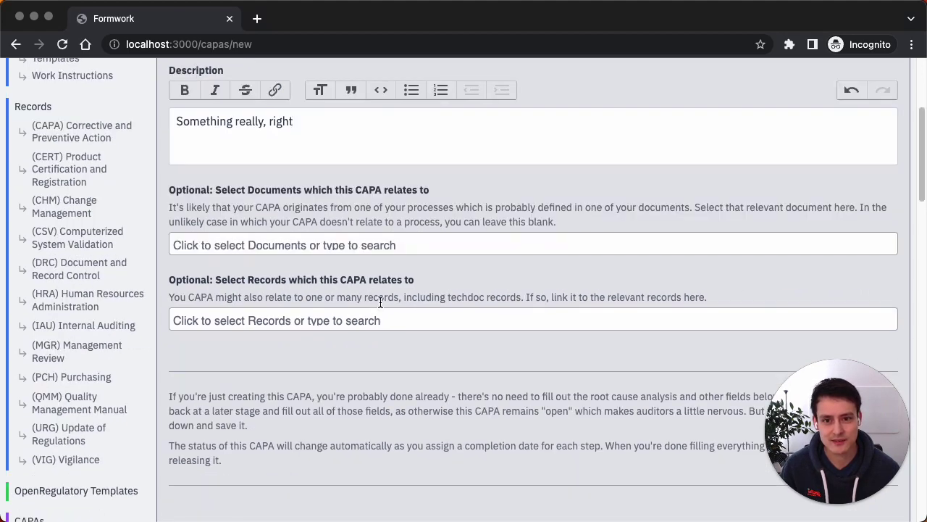
scroll(380, 301, down, 20)
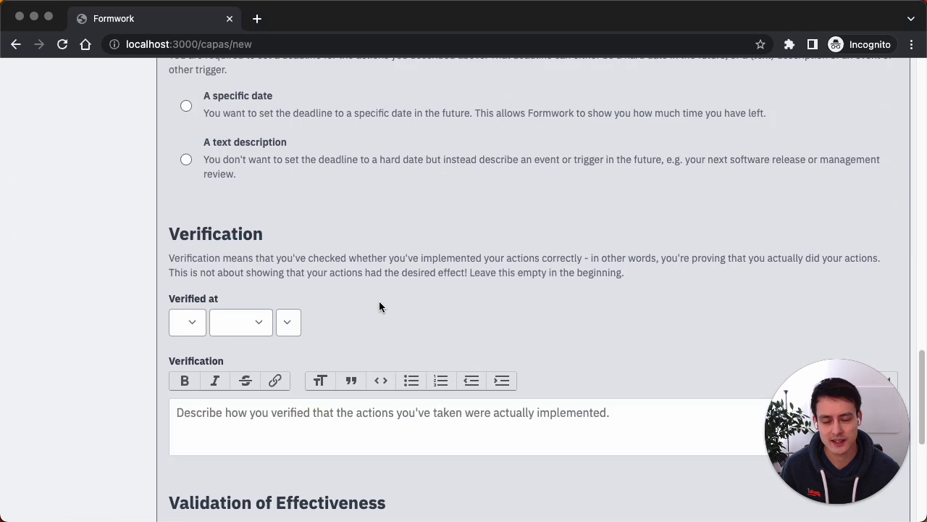
click(201, 398)
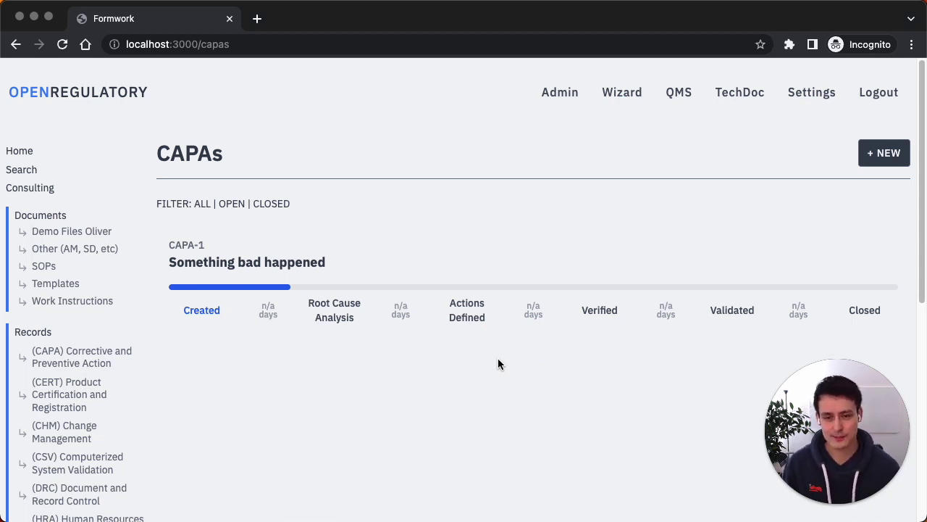
- Open the CAPA-1 'Something bad happened' card to view its details
click(442, 311)
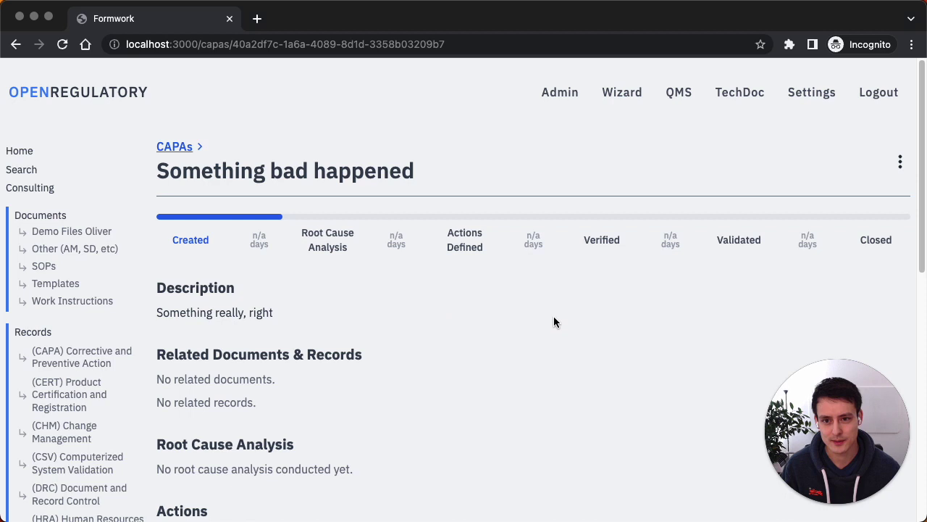
- Open CAPA-1's edit form from its actions menu
click(900, 162)
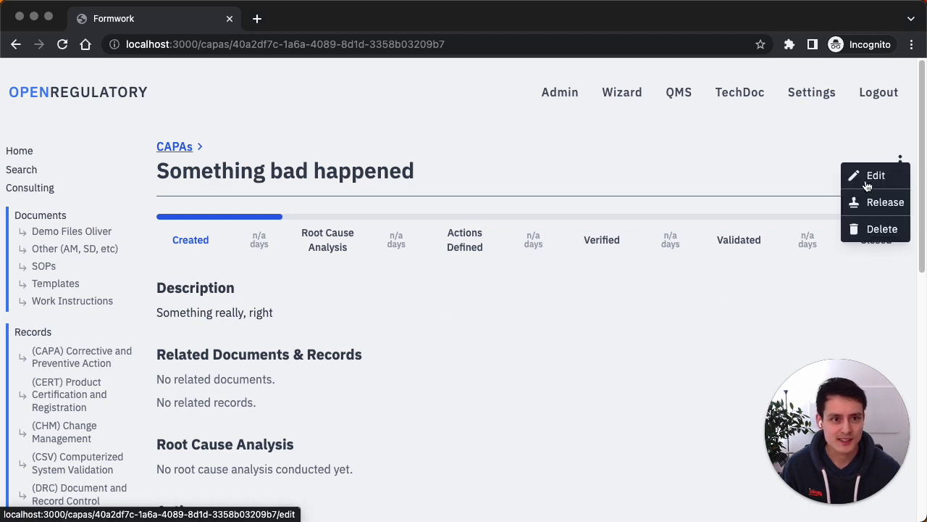
click(875, 176)
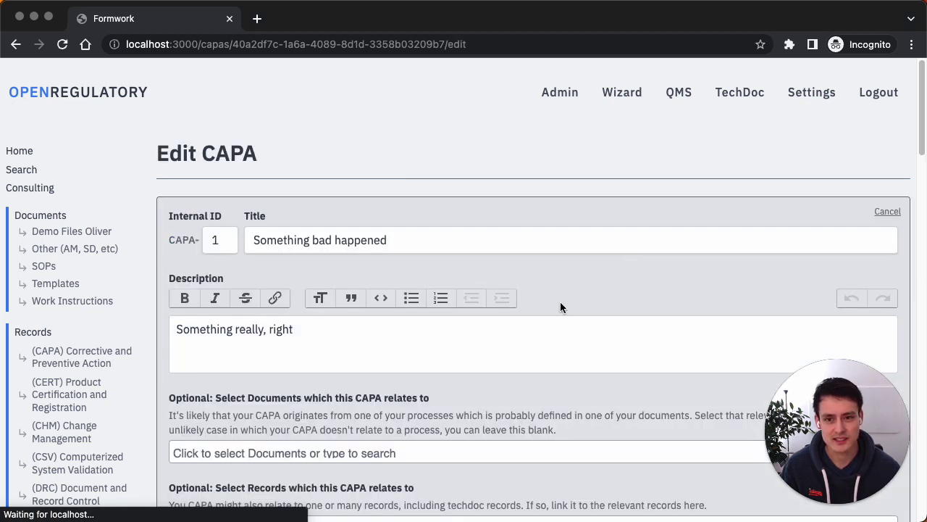
scroll(455, 291, down, 1)
scroll(455, 292, down, 2)
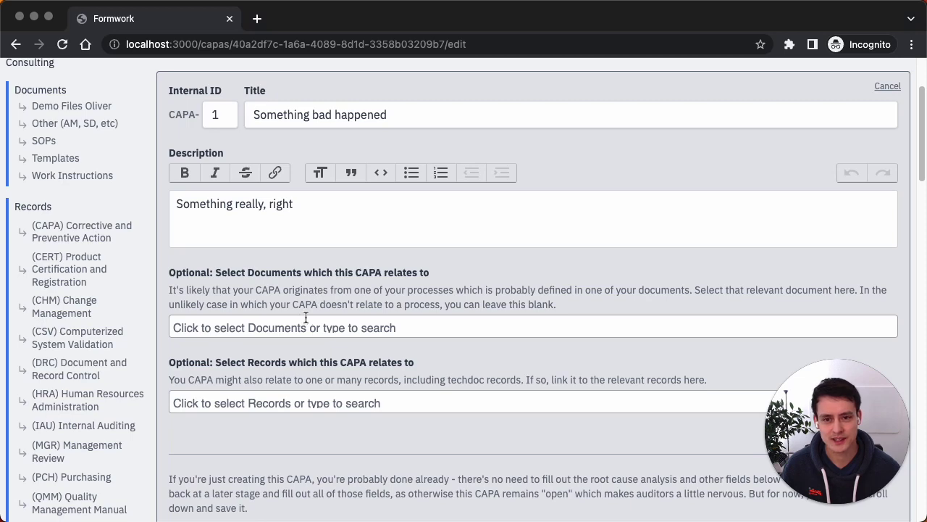
scroll(305, 317, down, 1)
- Link 'CERT - Declaration of Conformity (v1)' as a related document
click(342, 307)
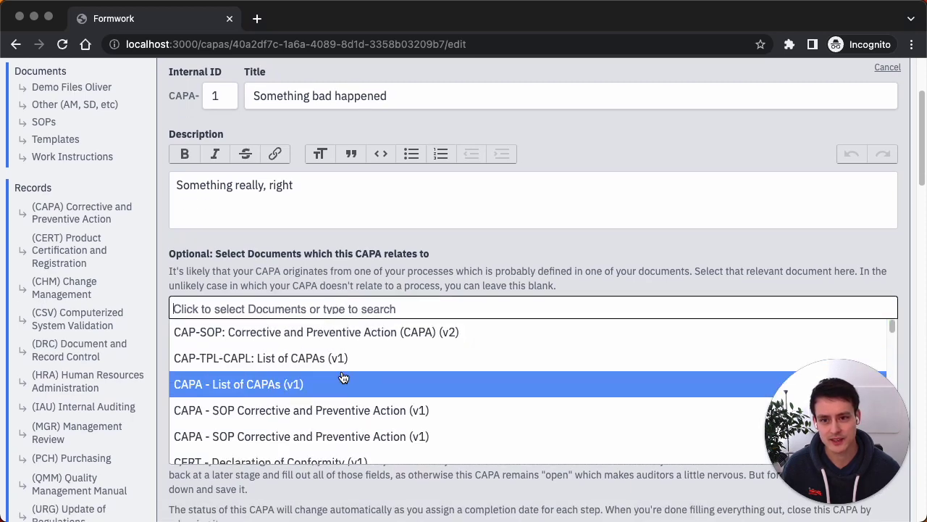
scroll(341, 379, down, 2)
scroll(345, 379, up, 2)
scroll(356, 383, down, 1)
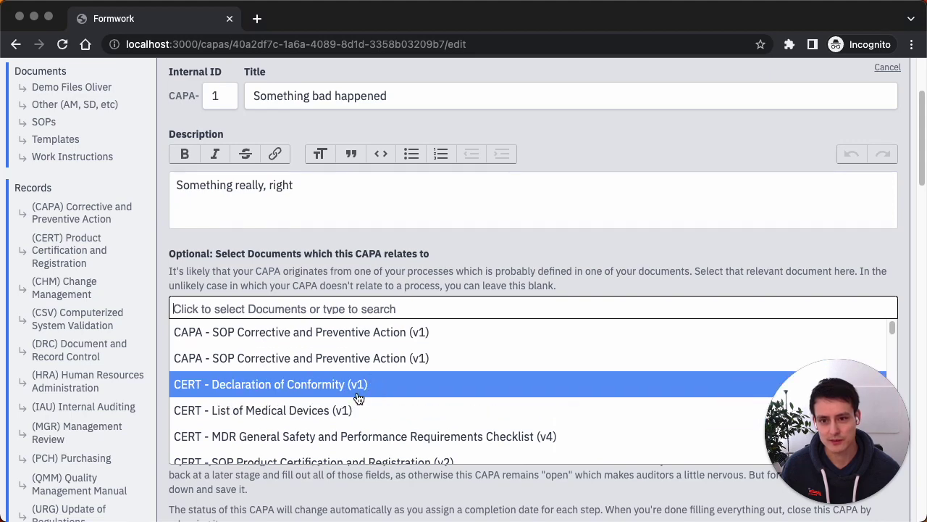
click(360, 393)
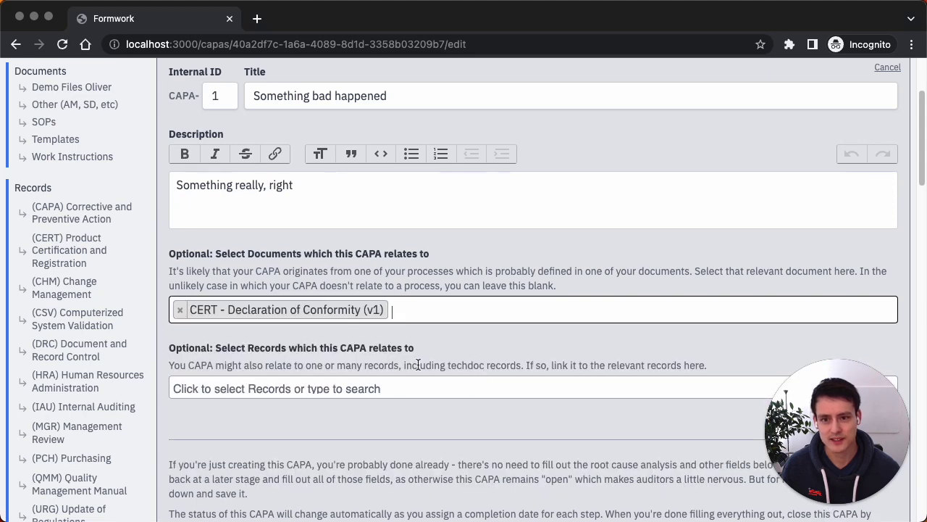
click(351, 433)
scroll(359, 413, down, 3)
scroll(349, 349, down, 8)
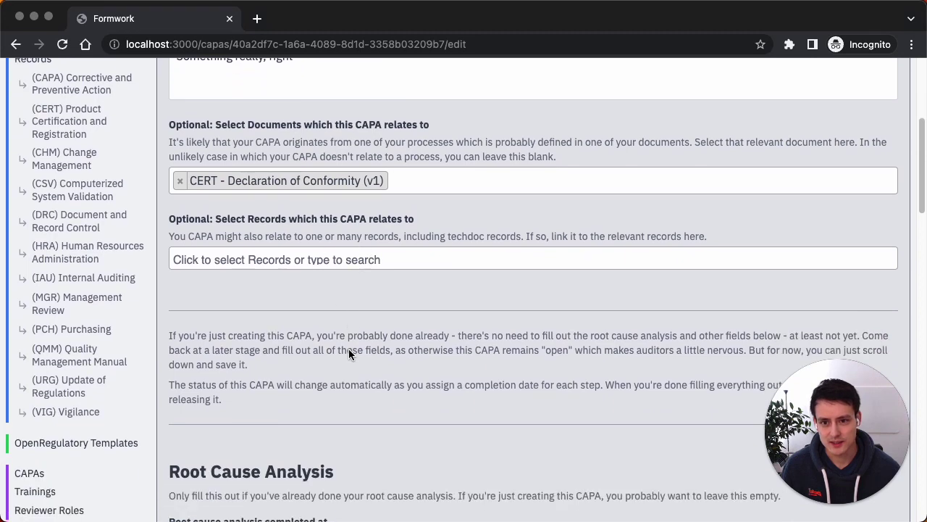
scroll(348, 350, down, 3)
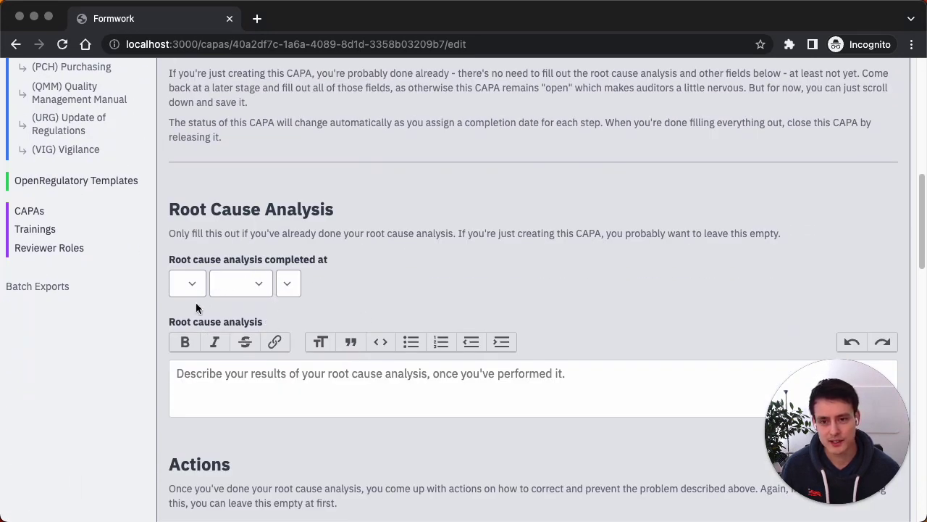
- Set the root cause analysis completion date to 11 January 2023
click(194, 283)
click(191, 282)
click(191, 283)
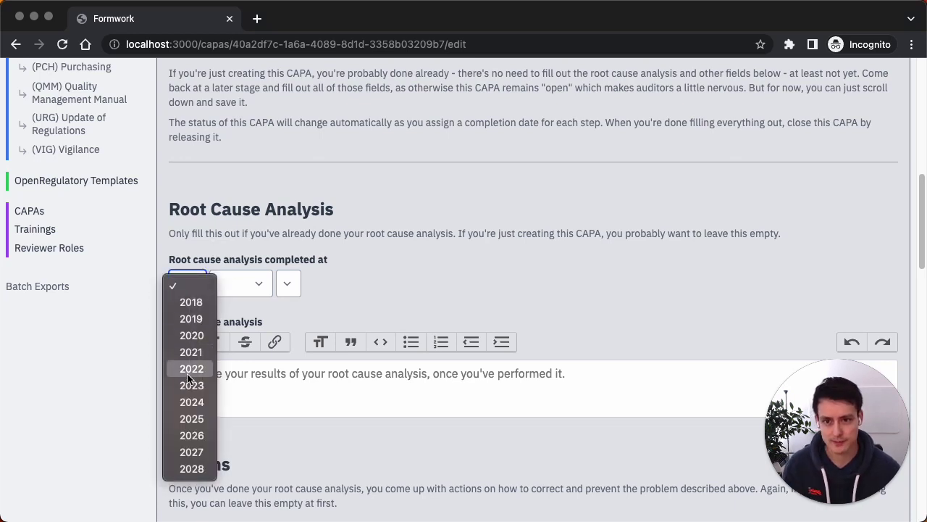
click(191, 369)
click(197, 290)
click(192, 300)
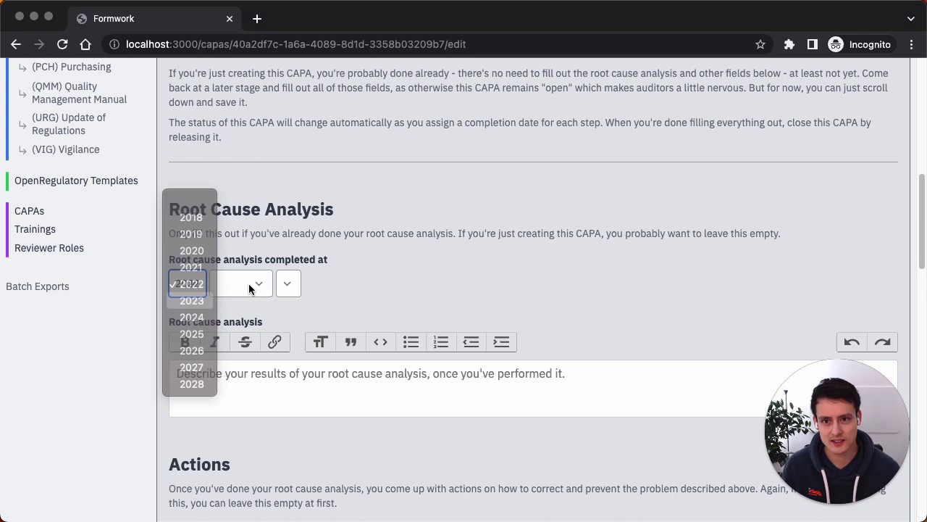
click(250, 289)
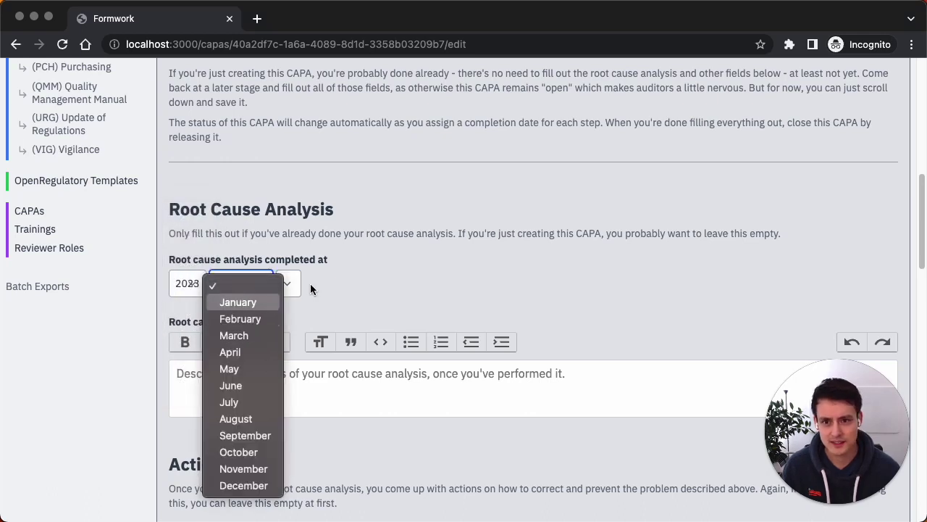
click(237, 302)
click(297, 284)
click(301, 468)
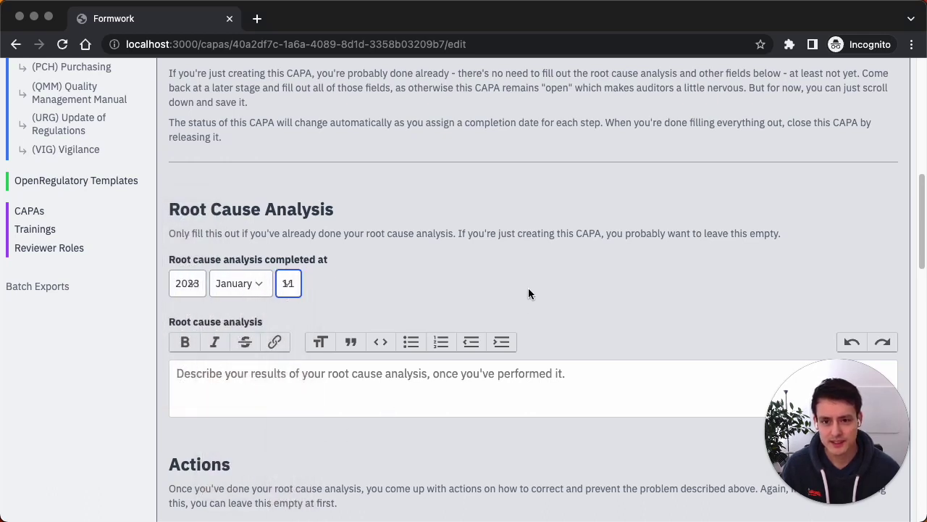
- Write 'asdasdasdasdasd' as the root cause analysis and save the CAPA
click(476, 380)
text(asdasdasdasdasd)
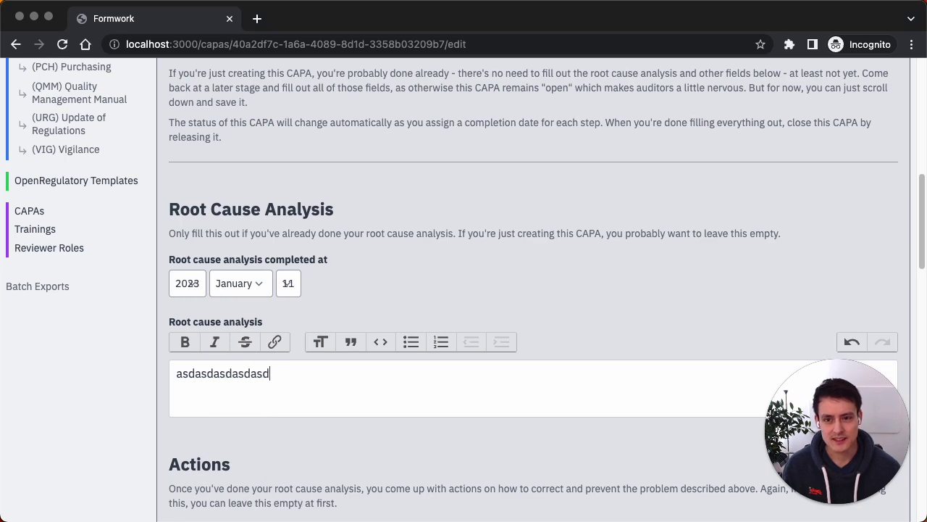
scroll(278, 372, down, 2)
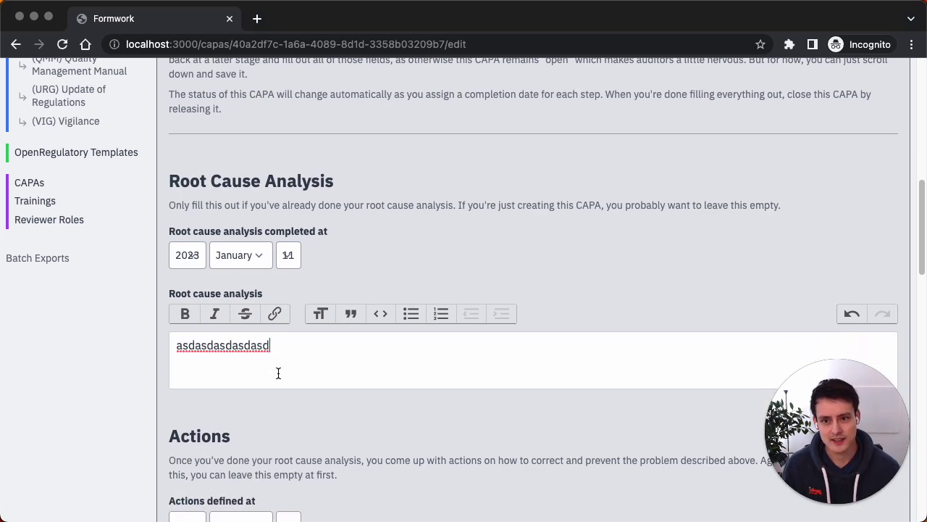
scroll(299, 381, down, 10)
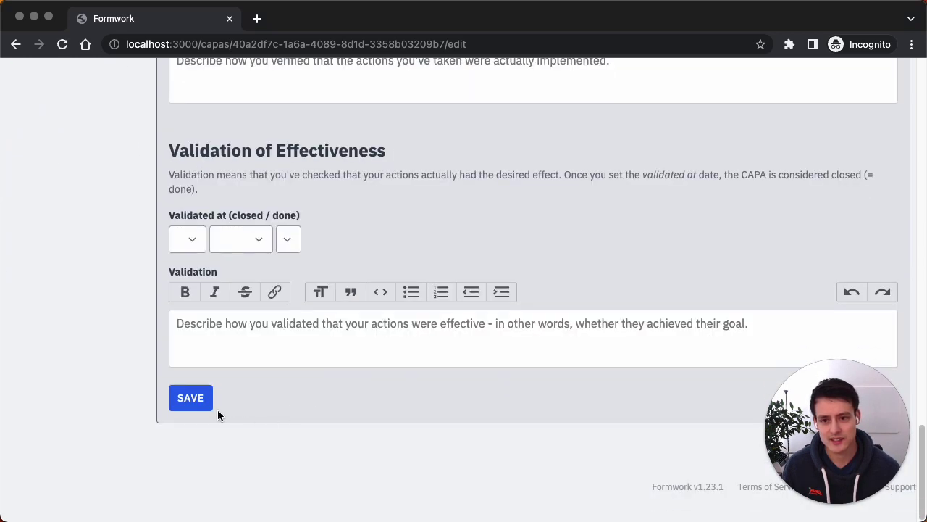
click(190, 397)
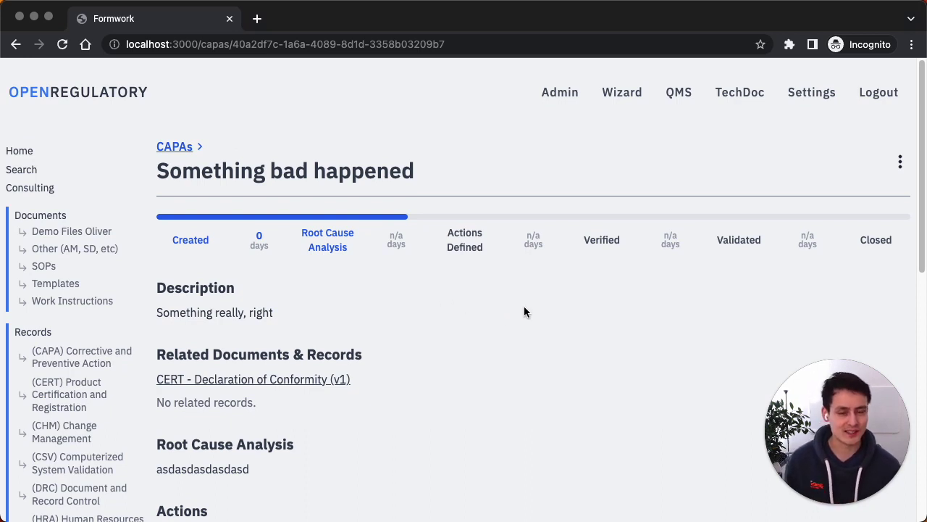
click(900, 162)
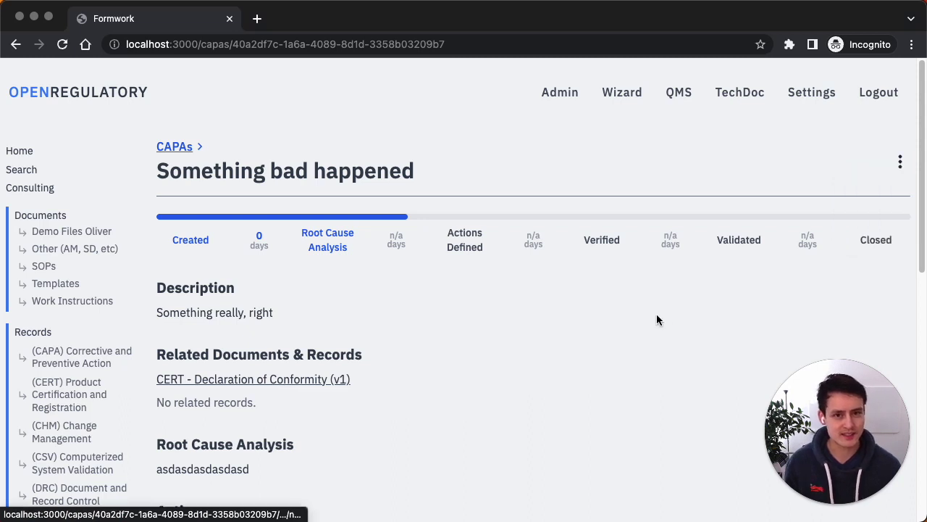
- Open CAPA-1 for editing and scroll to the Validated at field
click(899, 162)
click(864, 176)
scroll(575, 348, down, 15)
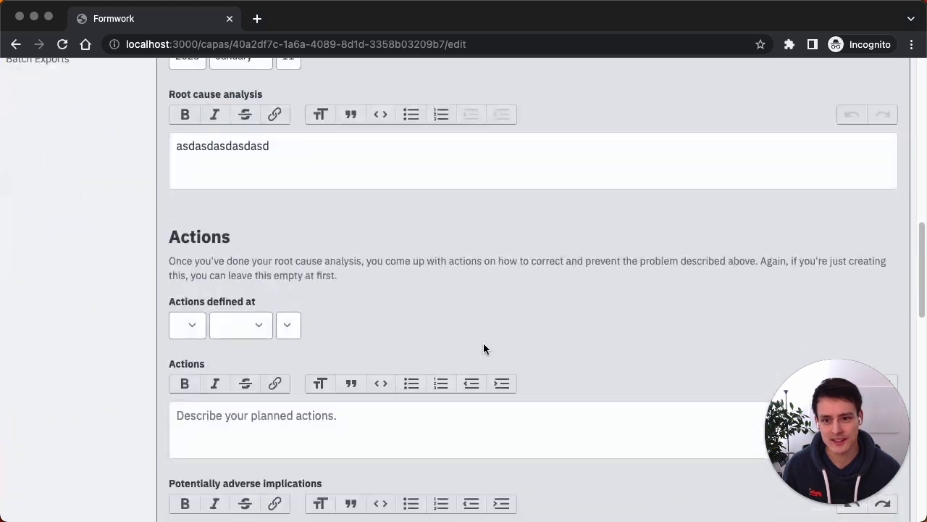
scroll(413, 354, down, 10)
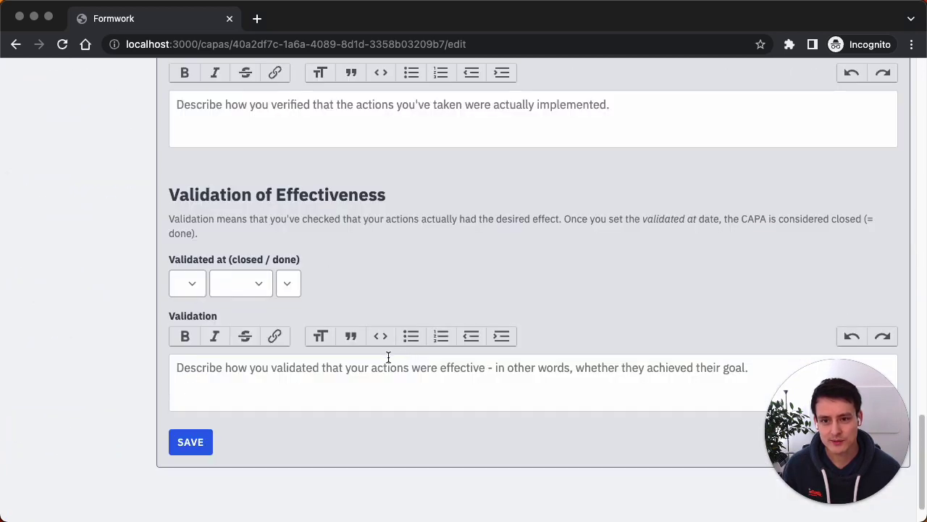
- Set the Validated at year to 2023 and month to January
click(186, 282)
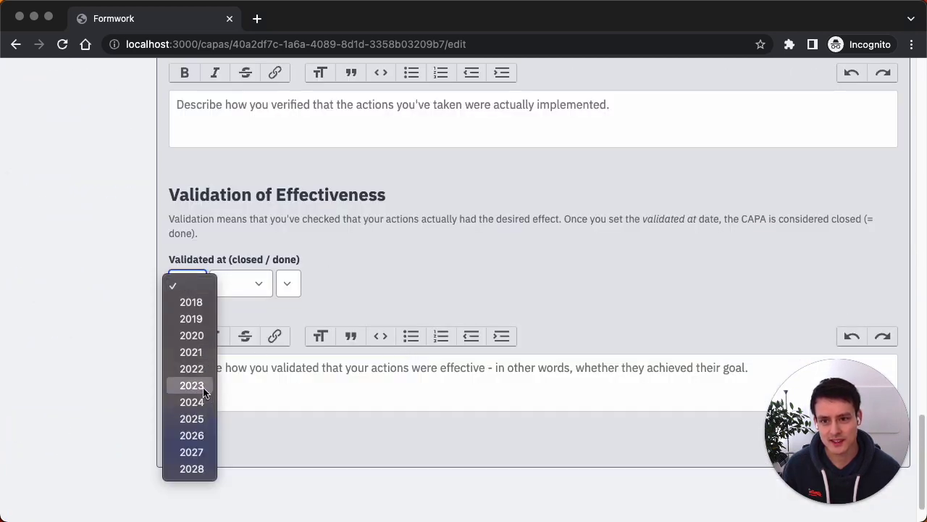
click(191, 385)
click(252, 284)
click(266, 303)
click(288, 283)
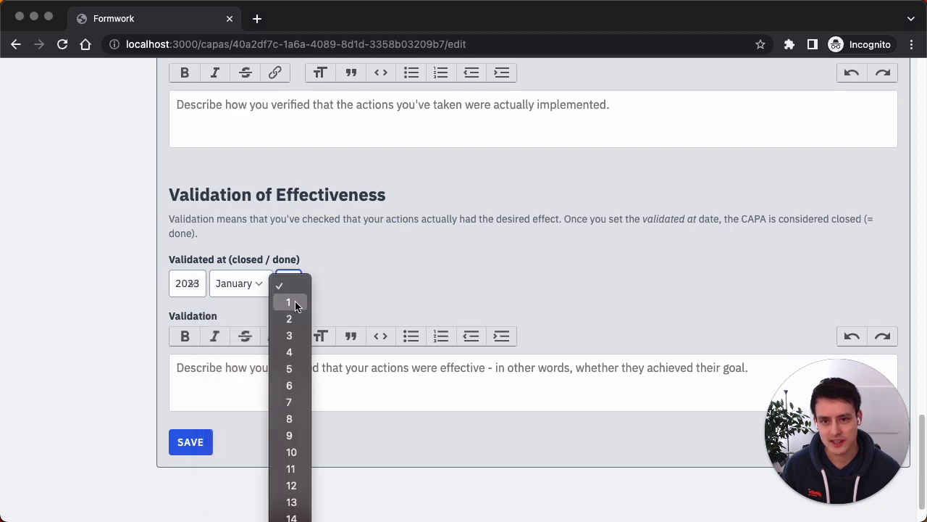
click(291, 485)
click(201, 443)
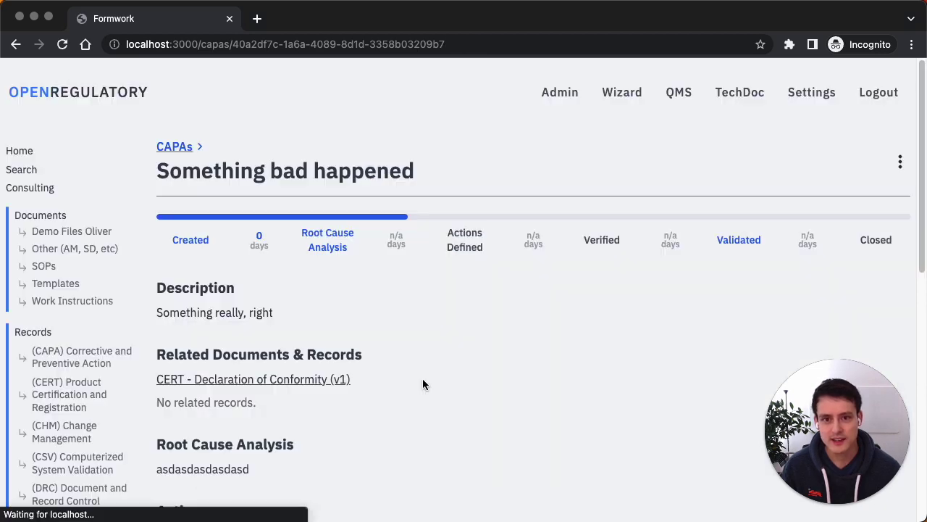
scroll(495, 356, down, 1)
scroll(495, 355, down, 8)
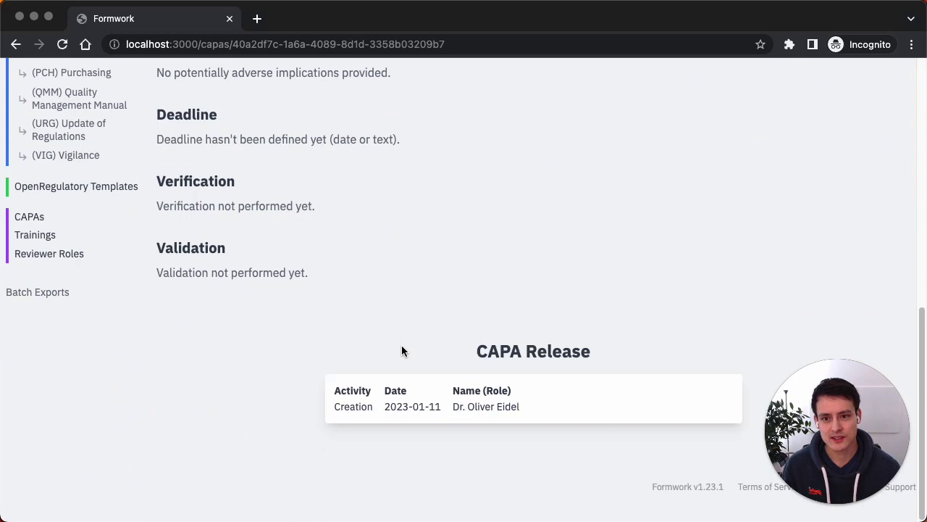
scroll(363, 333, up, 5)
scroll(463, 304, up, 3)
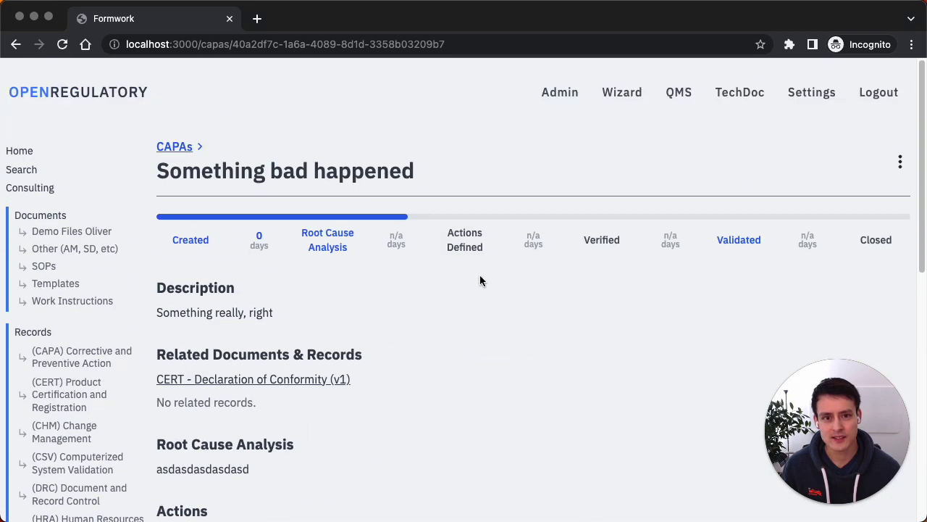
double_click(740, 240)
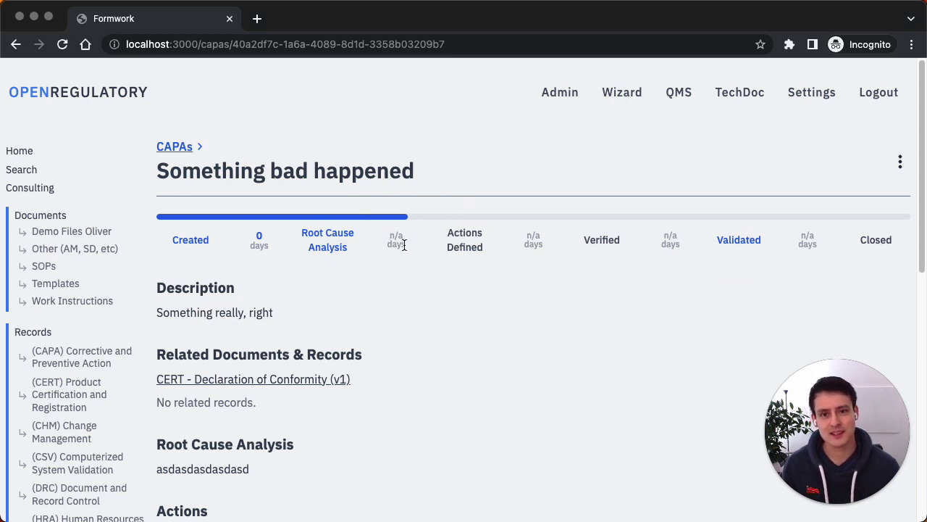
double_click(452, 232)
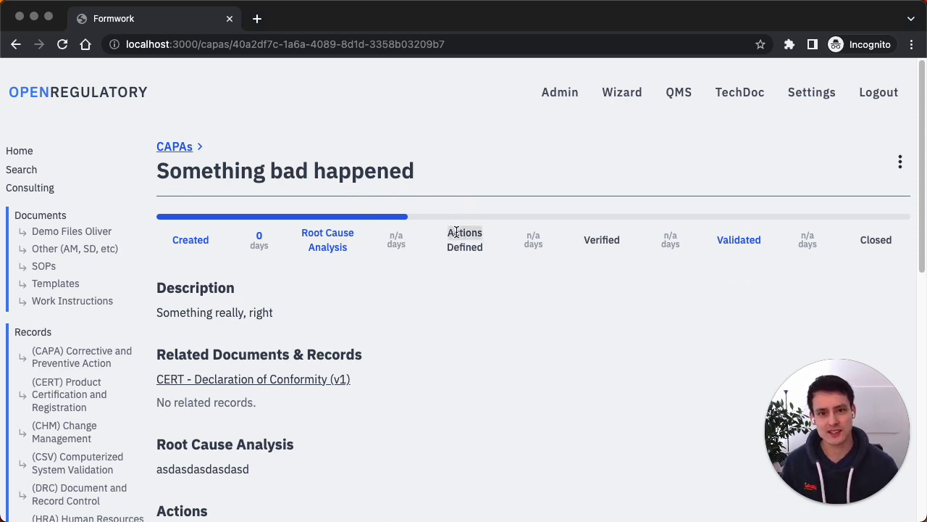
click(473, 249)
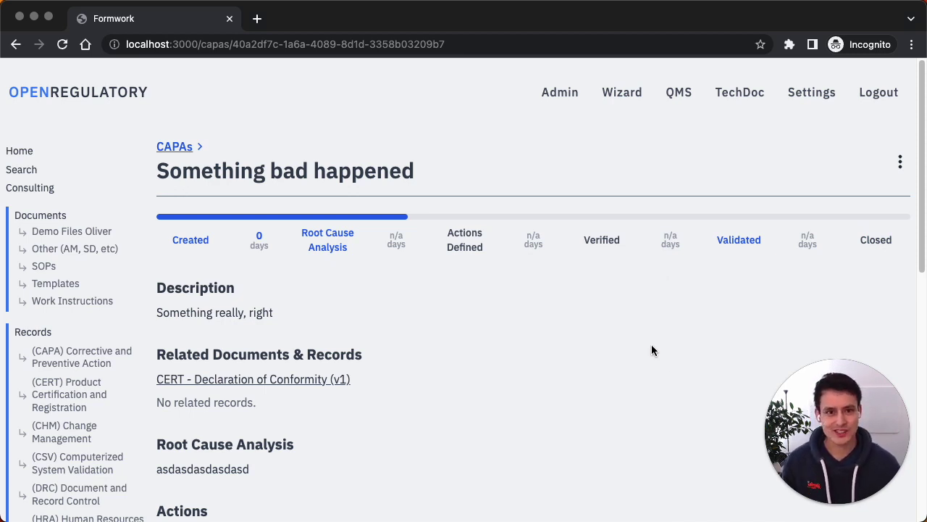
- Open CAPA-1 for editing and scroll to the Actions defined at field
click(900, 161)
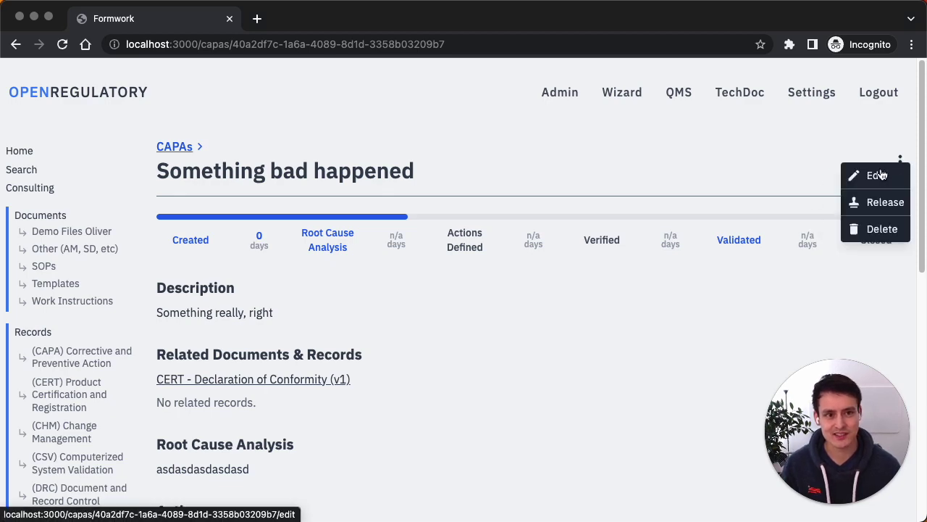
click(877, 176)
scroll(609, 288, down, 10)
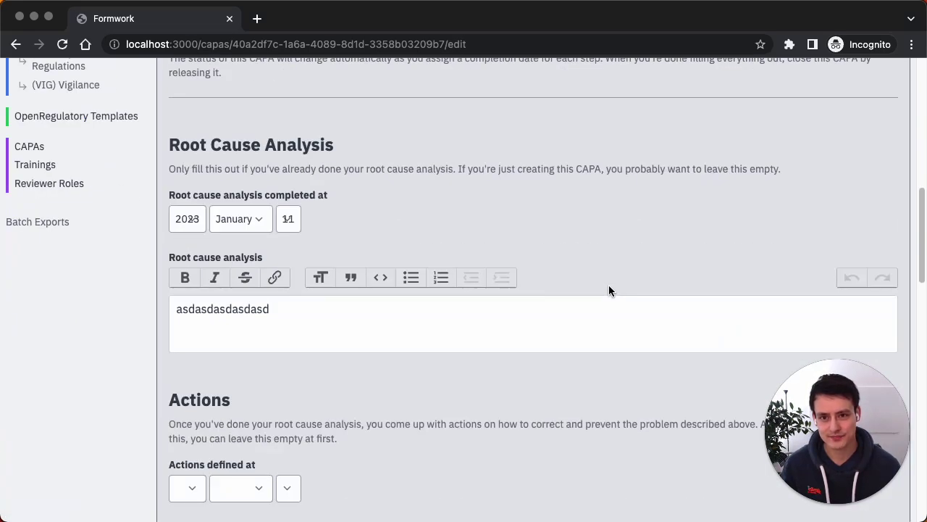
scroll(608, 290, down, 2)
- Set the actions-defined date to 11 January 2023
click(178, 421)
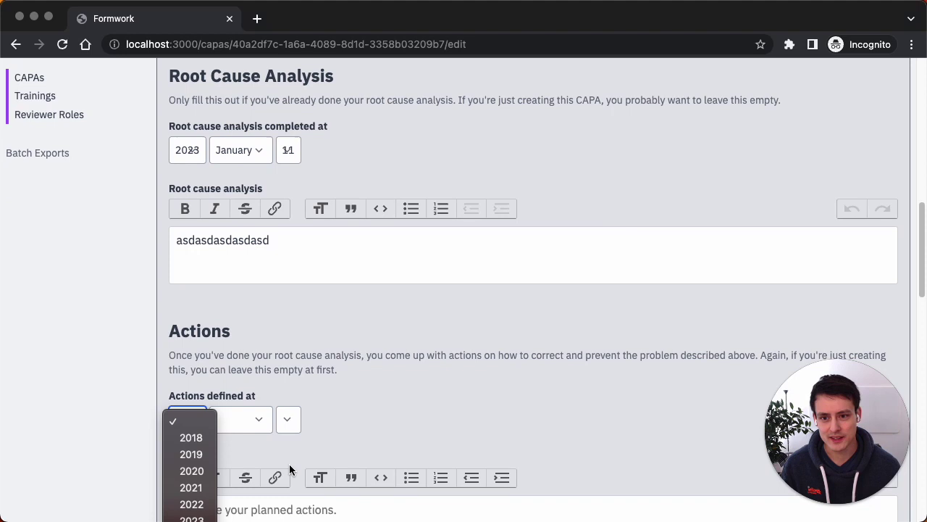
click(187, 420)
click(187, 420)
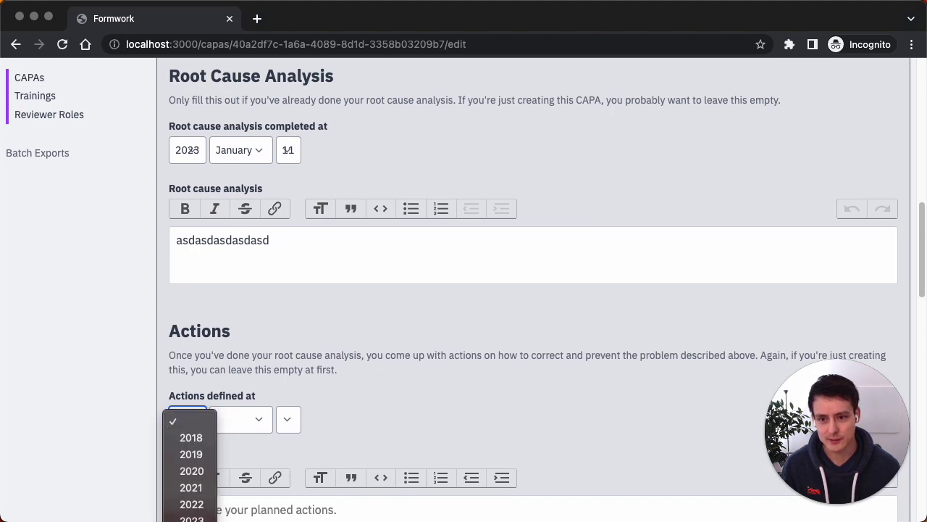
click(191, 518)
click(239, 420)
click(231, 438)
click(287, 421)
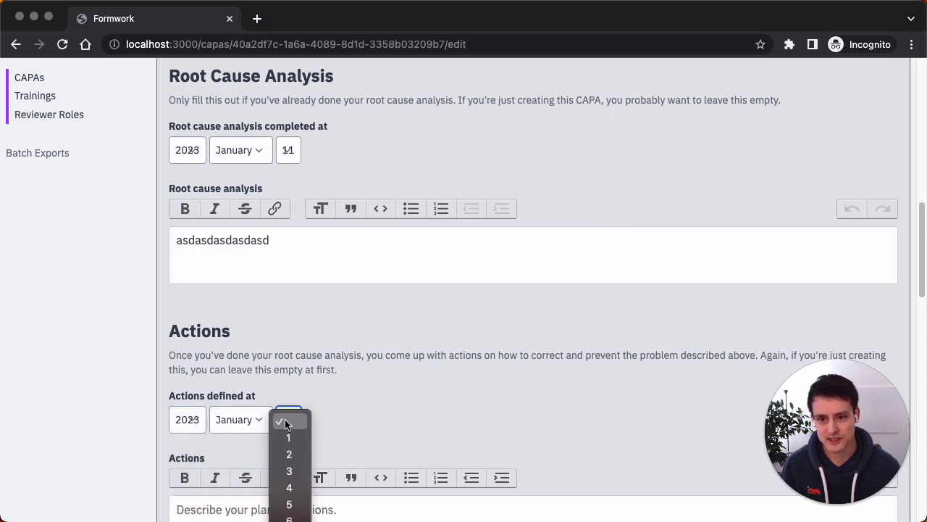
click(445, 422)
scroll(454, 413, down, 6)
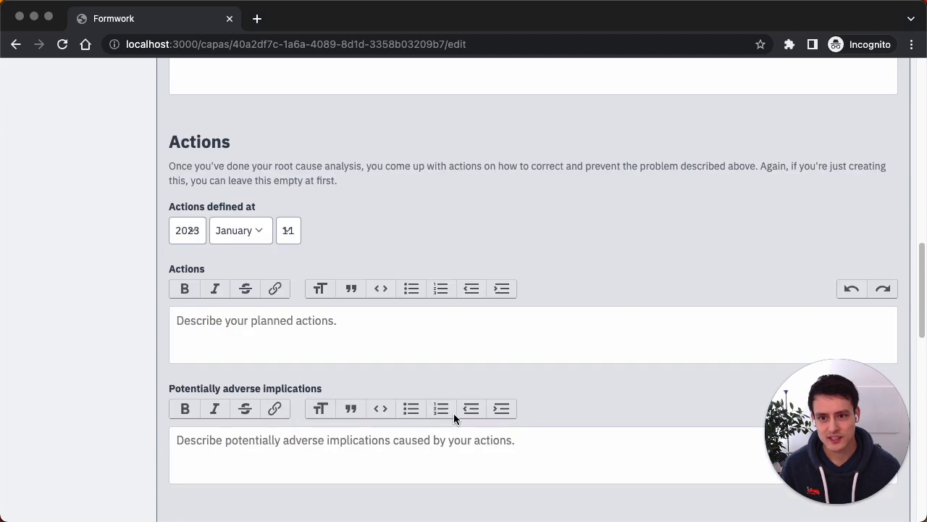
scroll(347, 249, down, 1)
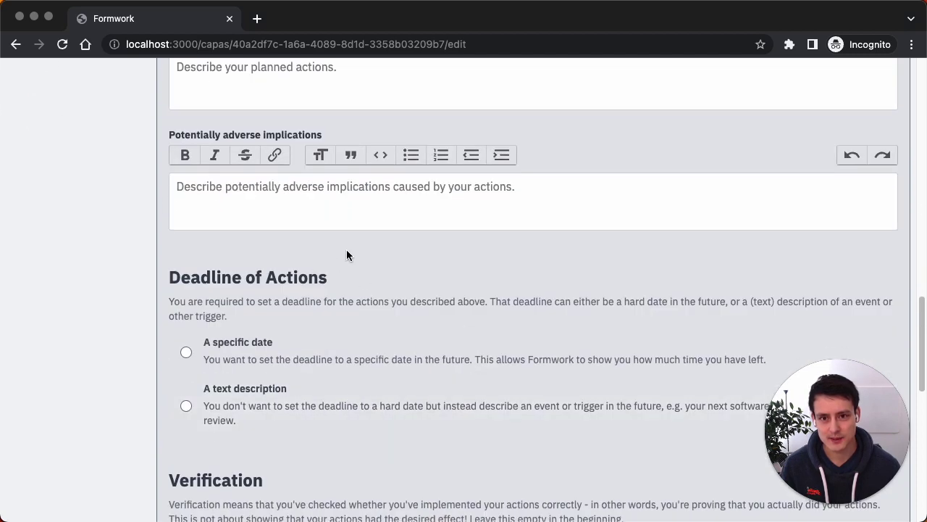
- Set the deadline of actions type to 'A specific date'
click(239, 354)
scroll(305, 314, down, 2)
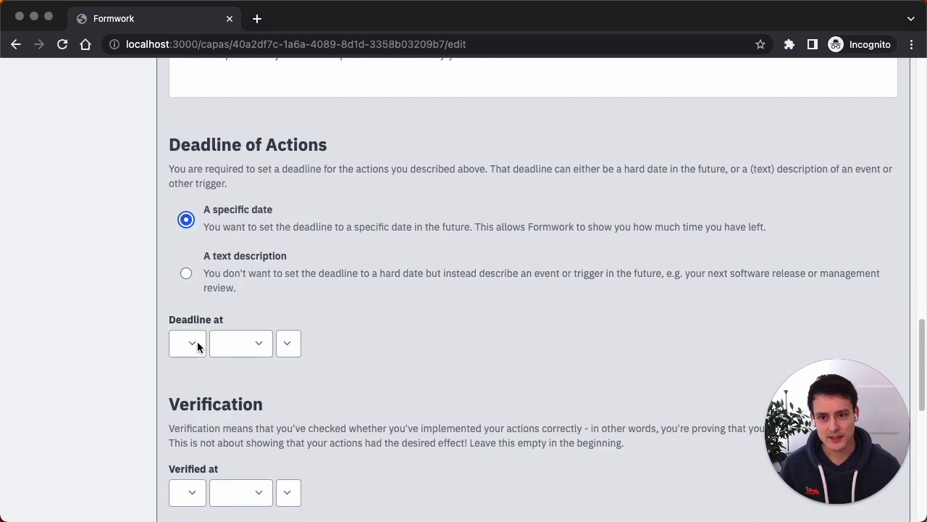
click(208, 251)
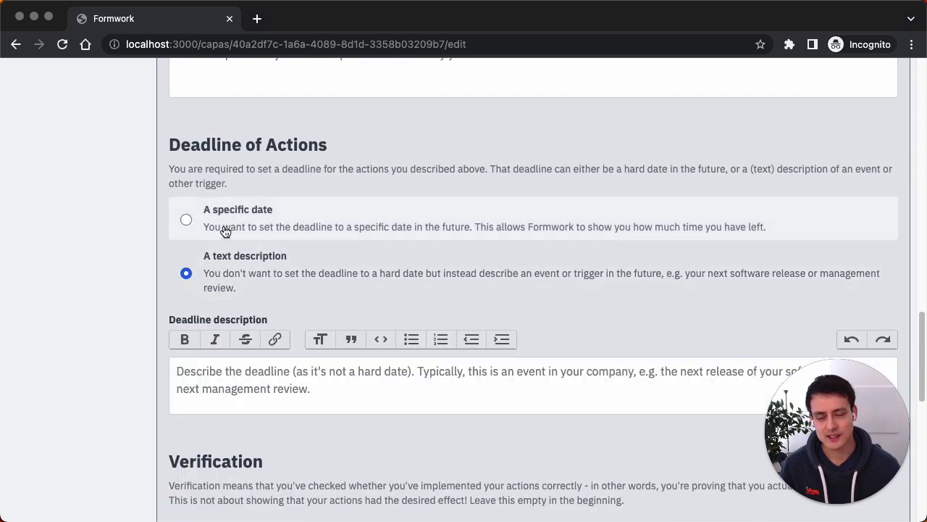
click(202, 228)
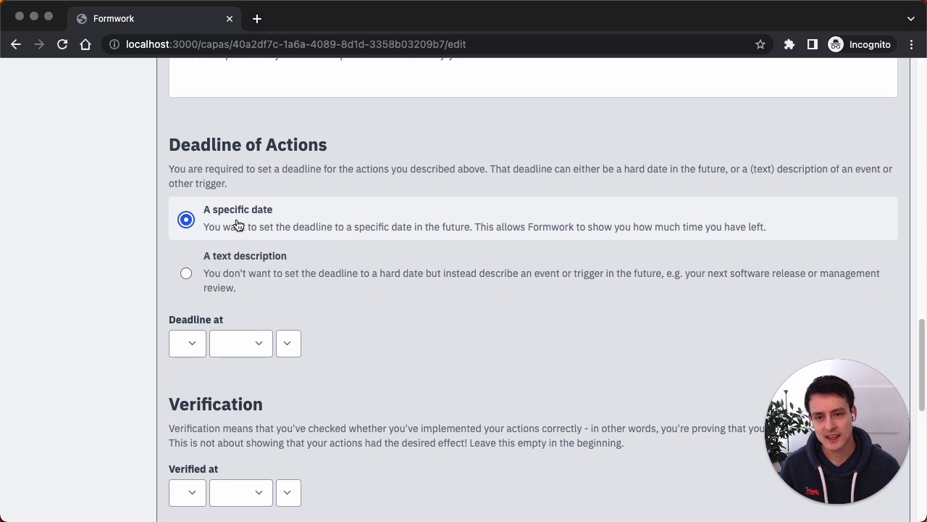
click(269, 283)
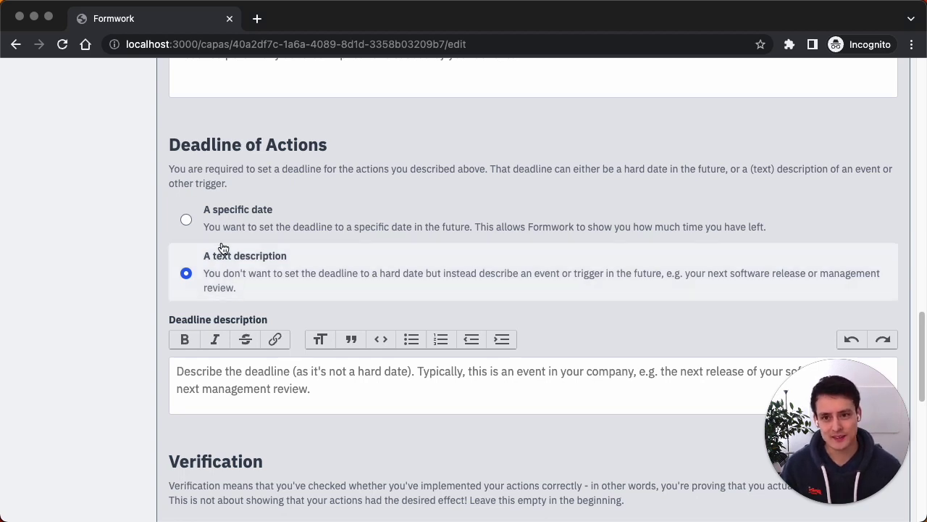
click(267, 226)
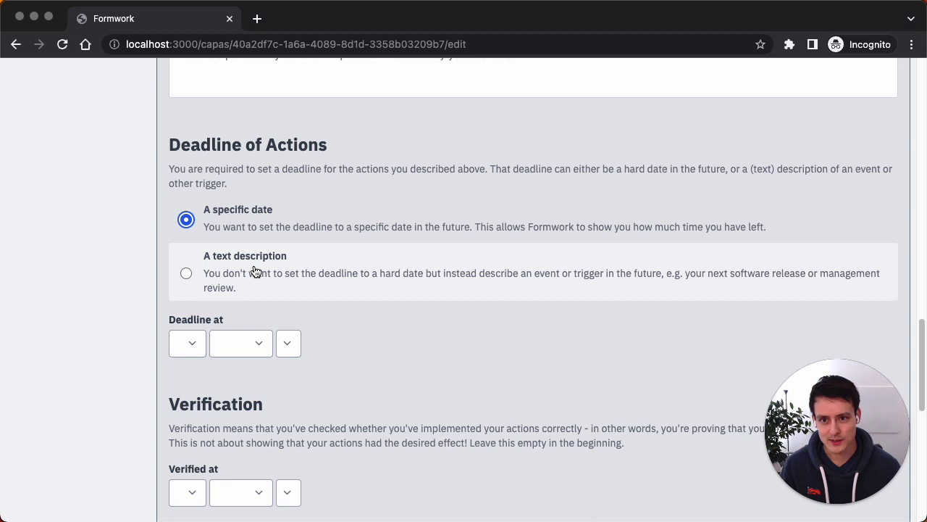
click(250, 260)
click(270, 226)
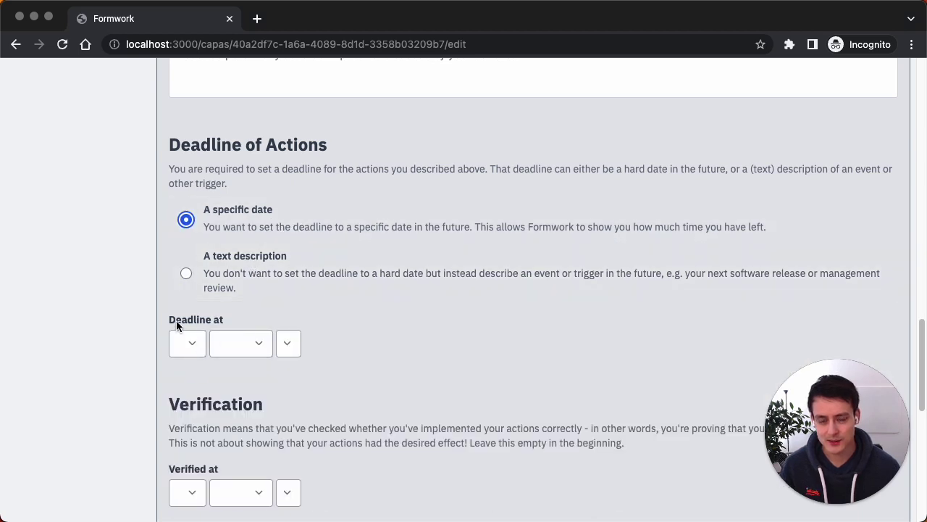
scroll(119, 297, up, 1)
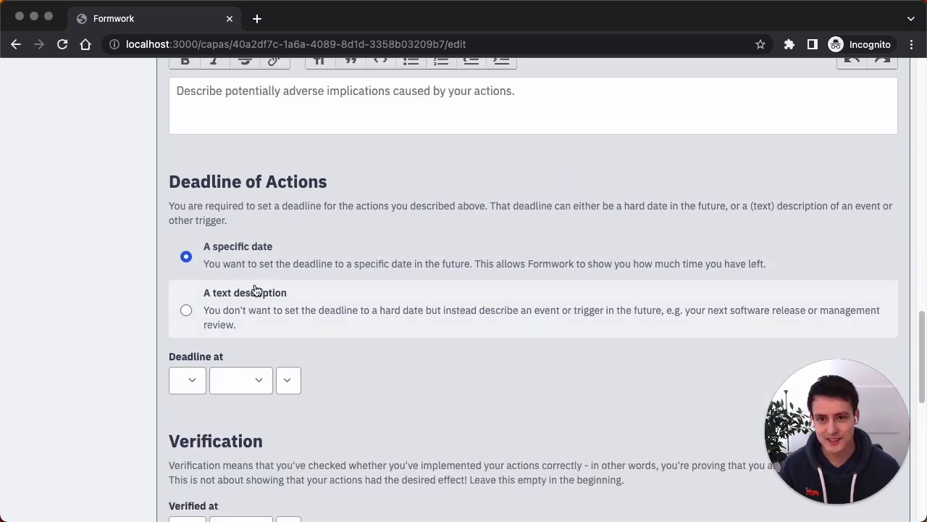
- Set the actions deadline to 1 February 2023 and save the CAPA
click(189, 381)
click(203, 482)
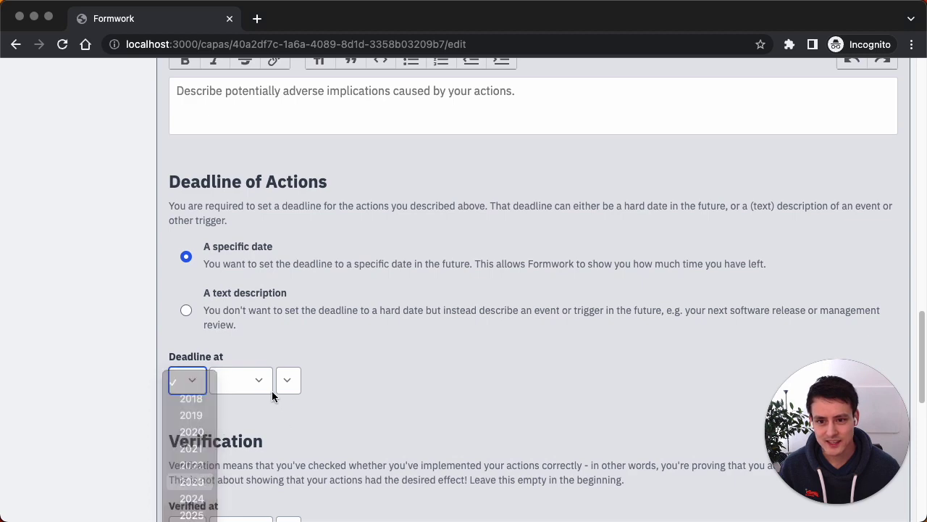
click(256, 376)
click(246, 415)
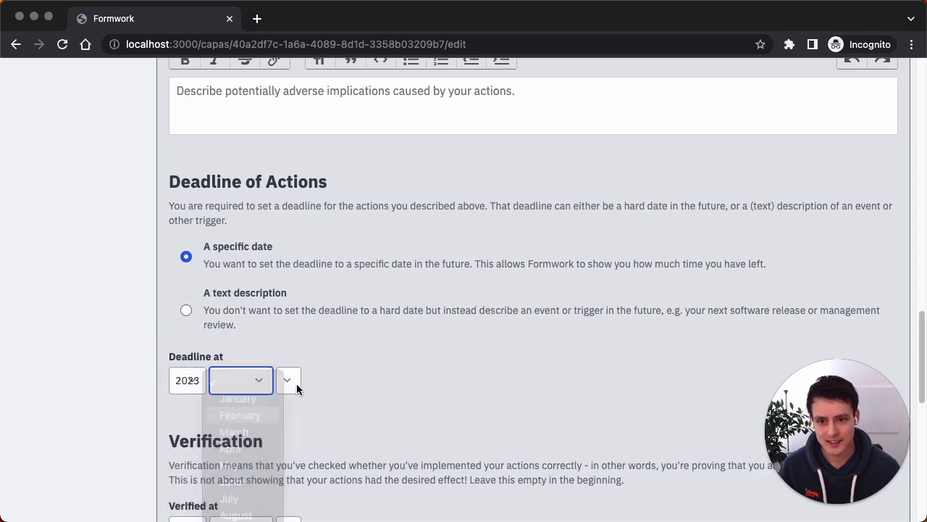
click(288, 380)
click(408, 392)
scroll(312, 352, down, 5)
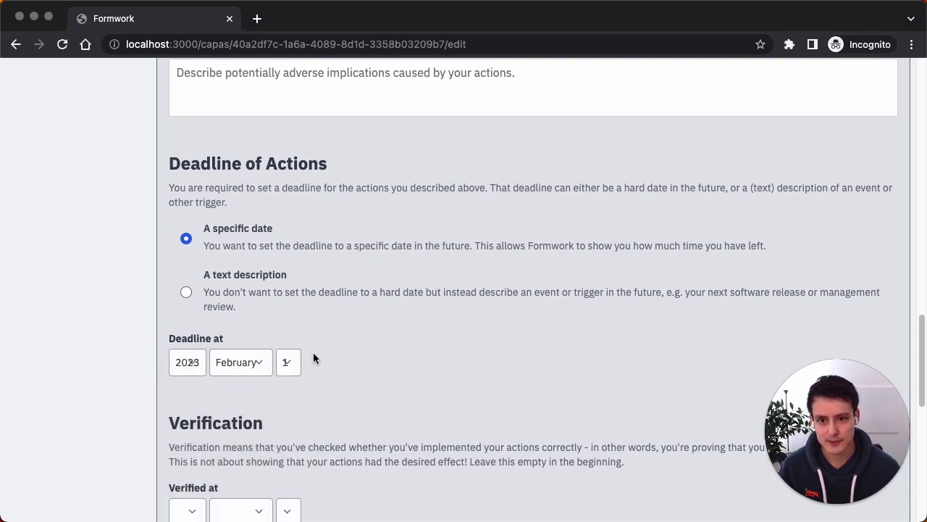
scroll(344, 283, down, 3)
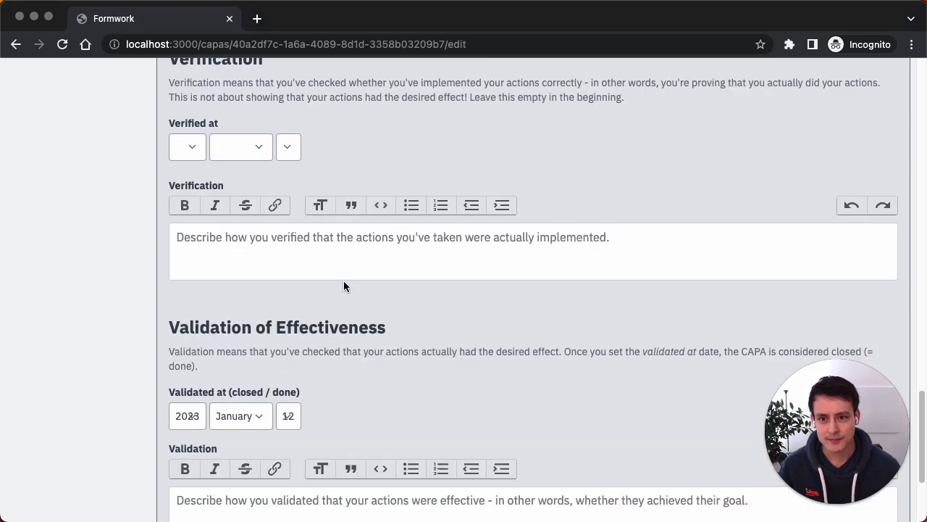
click(191, 398)
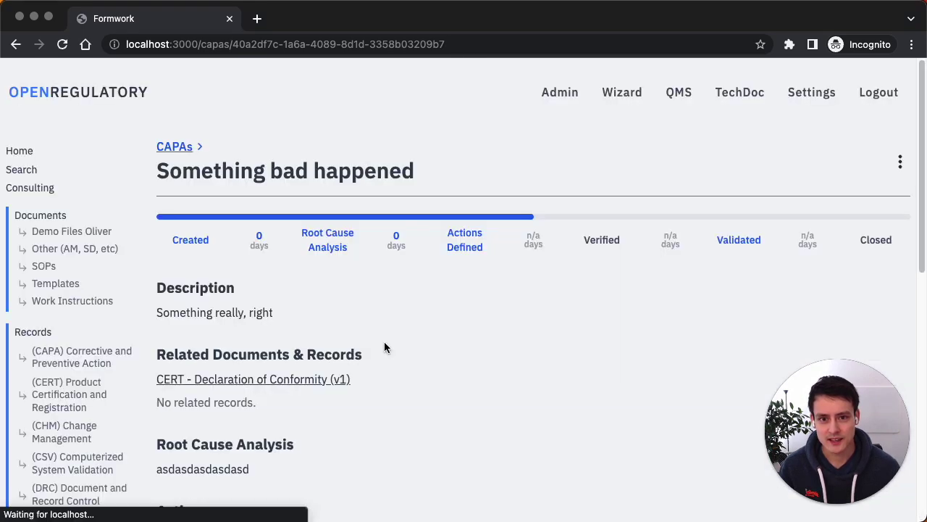
click(168, 149)
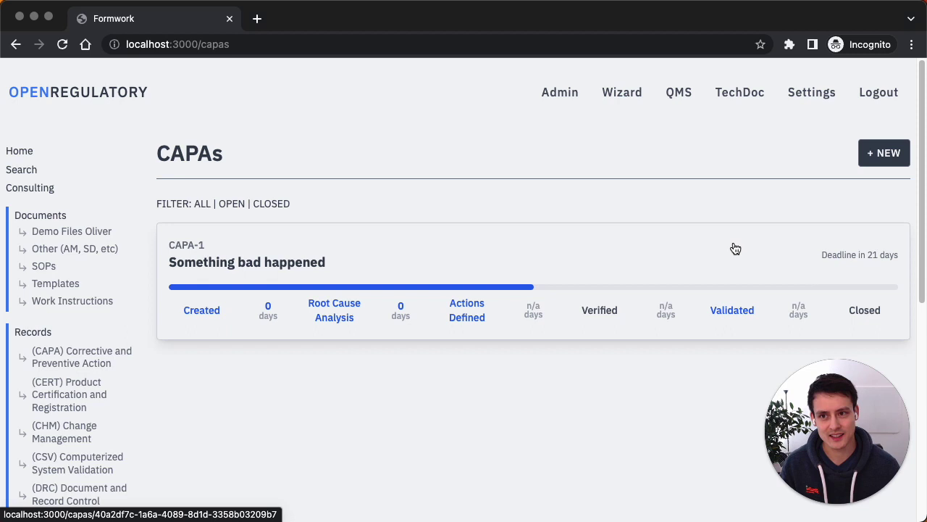
click(233, 206)
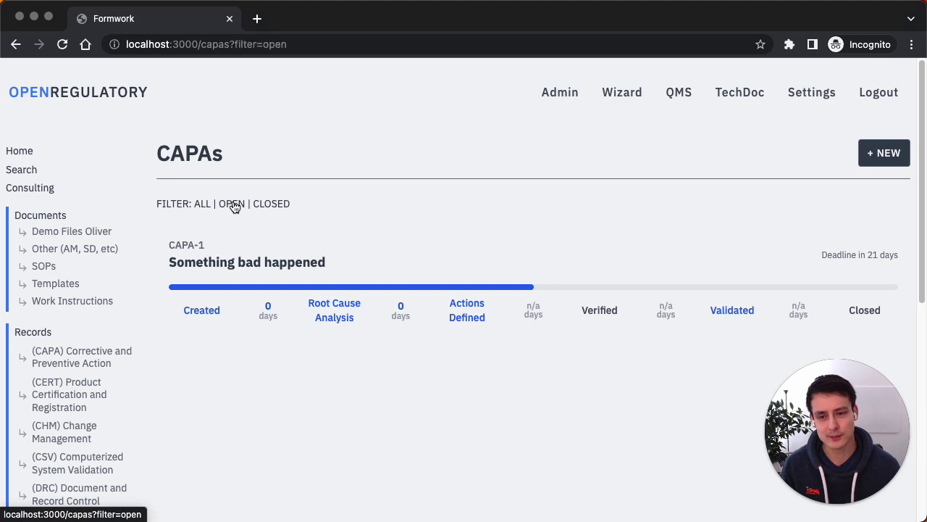
click(281, 203)
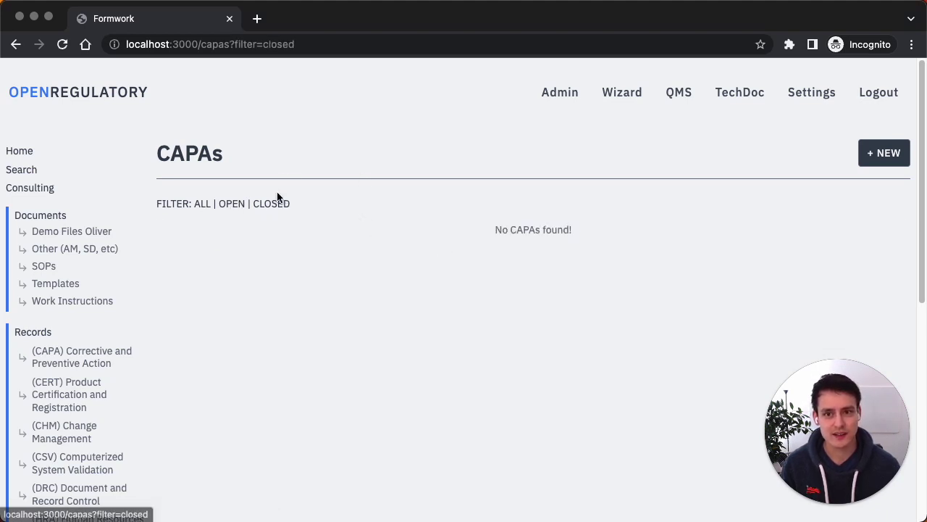
click(238, 207)
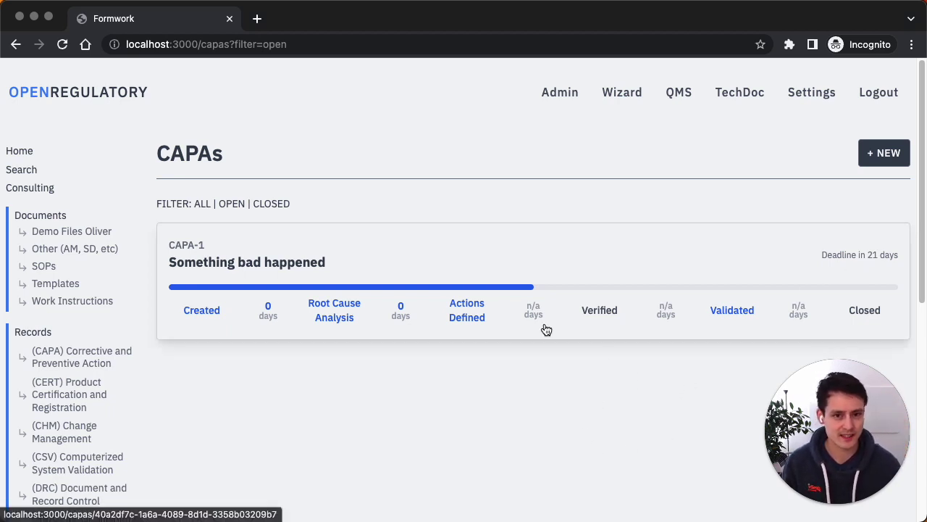
- Reopen CAPA 'Something bad happened' from the list and start editing it
click(203, 205)
click(261, 233)
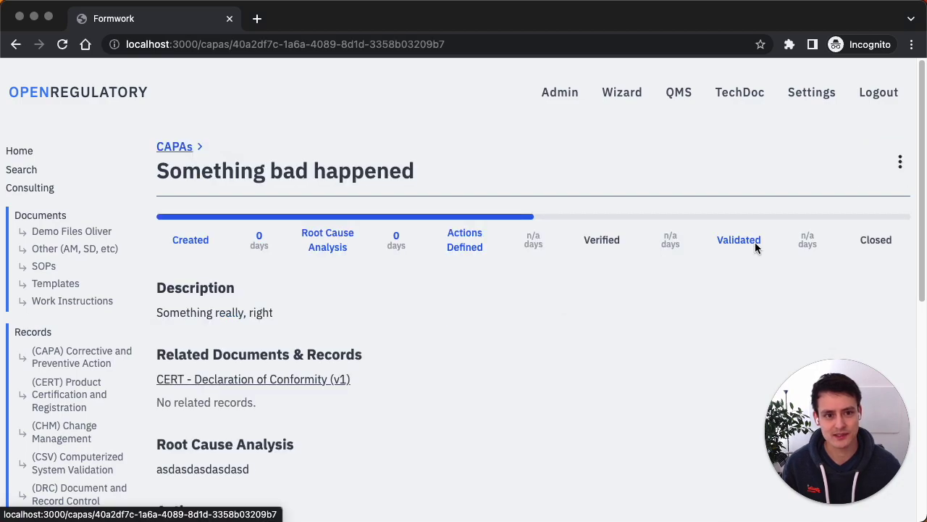
click(899, 166)
click(866, 176)
scroll(378, 371, down, 10)
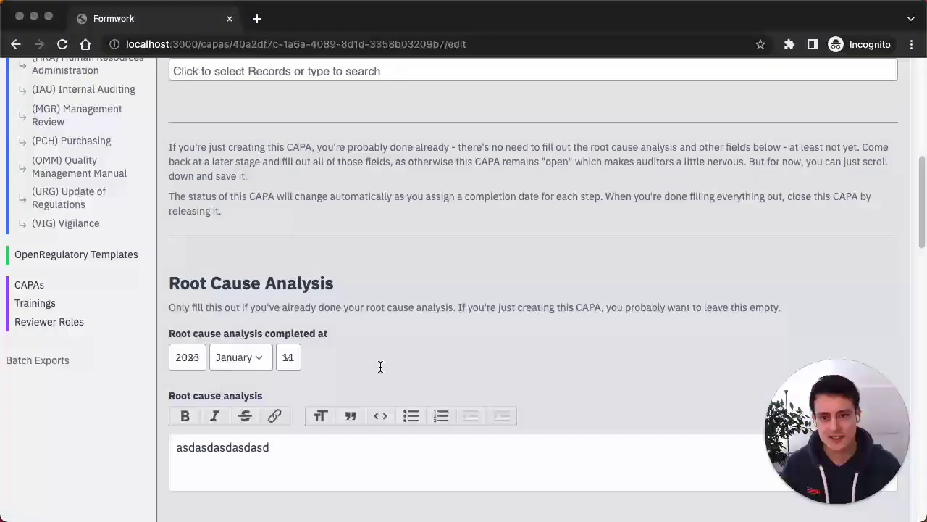
scroll(379, 370, down, 10)
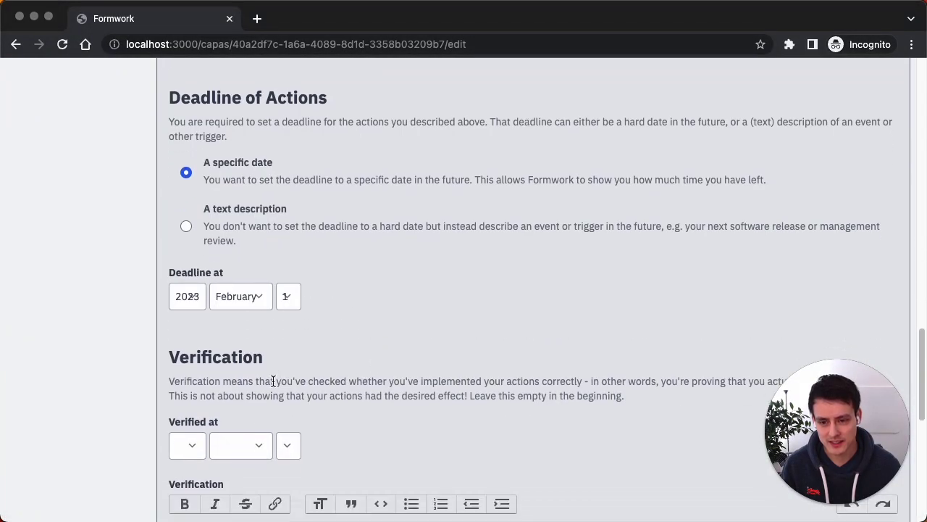
- Set the Verified at date to 11 January 2023
click(184, 444)
text(2023)
key(Return)
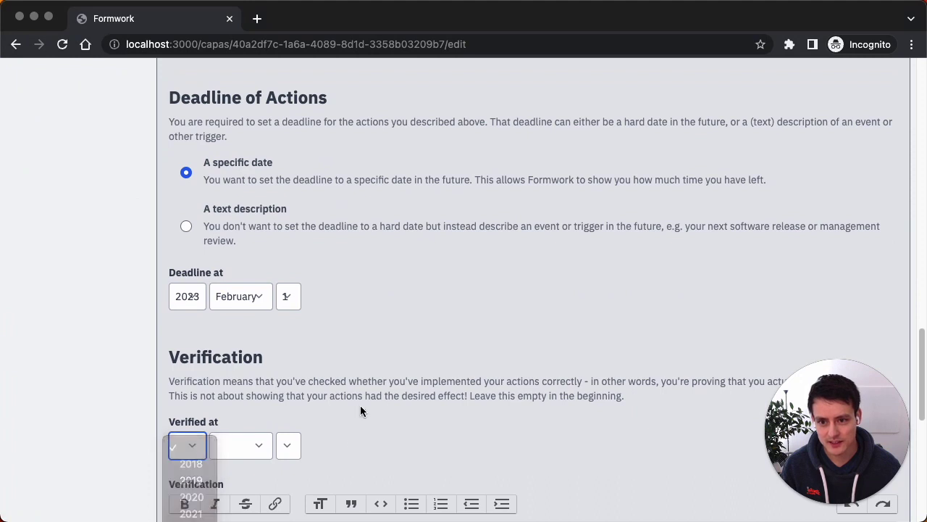
scroll(360, 404, down, 1)
click(239, 420)
click(246, 437)
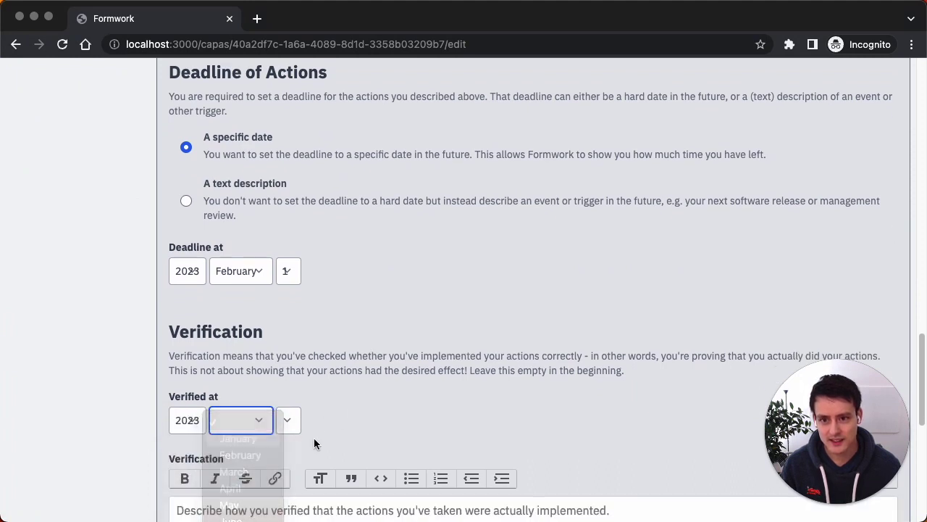
click(288, 422)
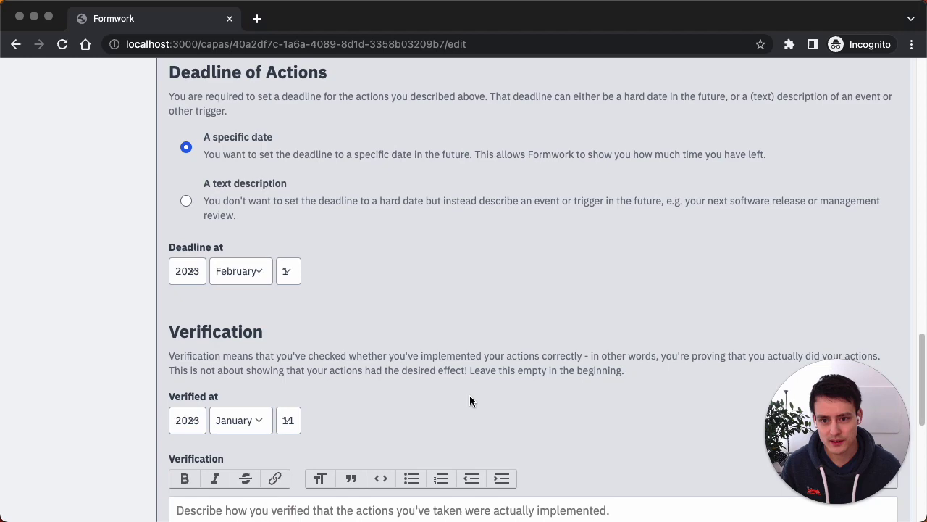
scroll(470, 395, down, 5)
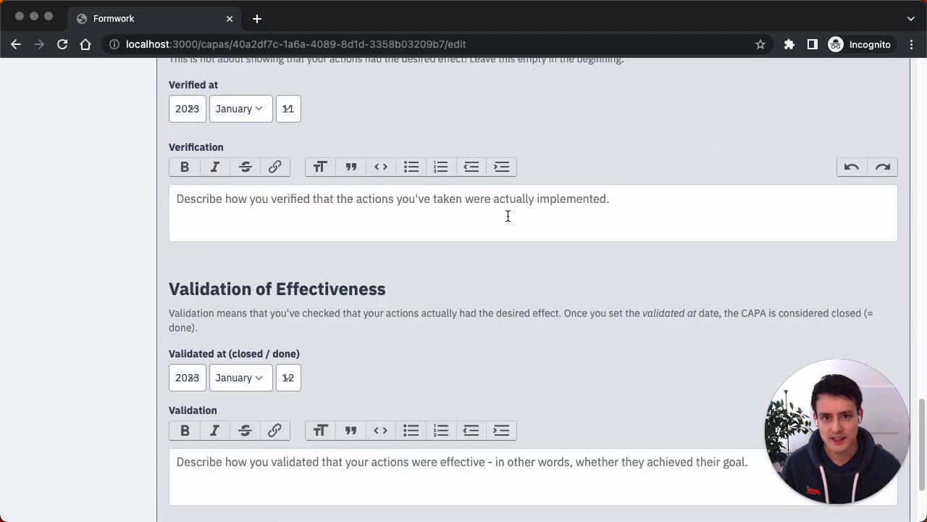
- Save the CAPA with the new verification date
click(508, 216)
scroll(263, 189, up, 2)
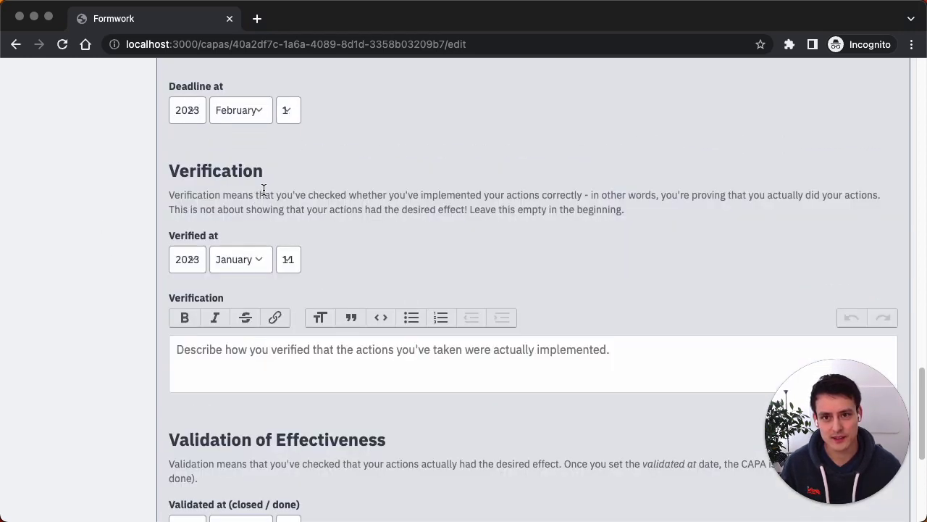
click(310, 358)
scroll(138, 301, down, 1)
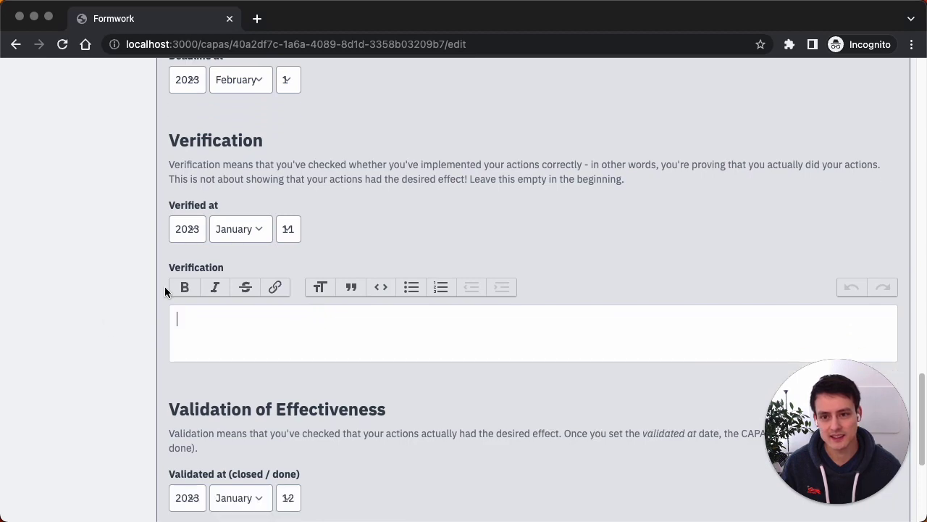
scroll(158, 294, down, 4)
scroll(159, 293, up, 2)
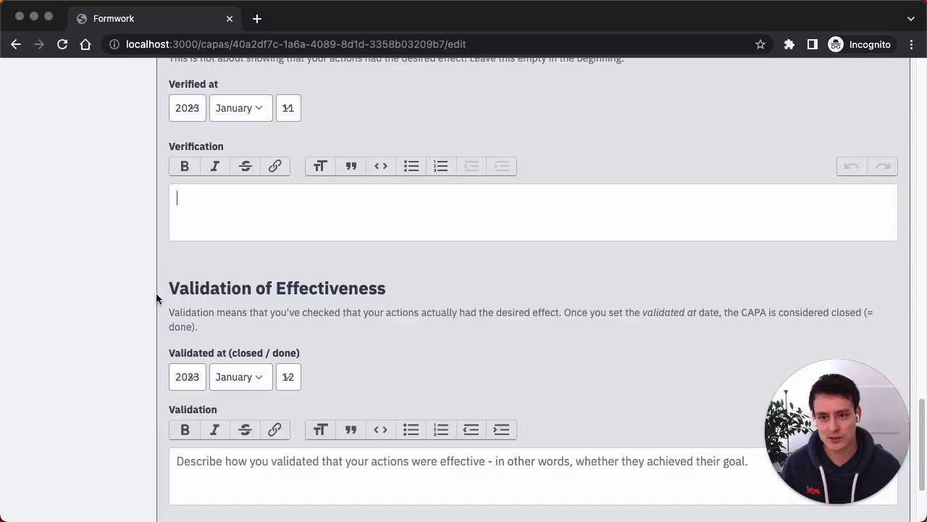
scroll(140, 328, up, 7)
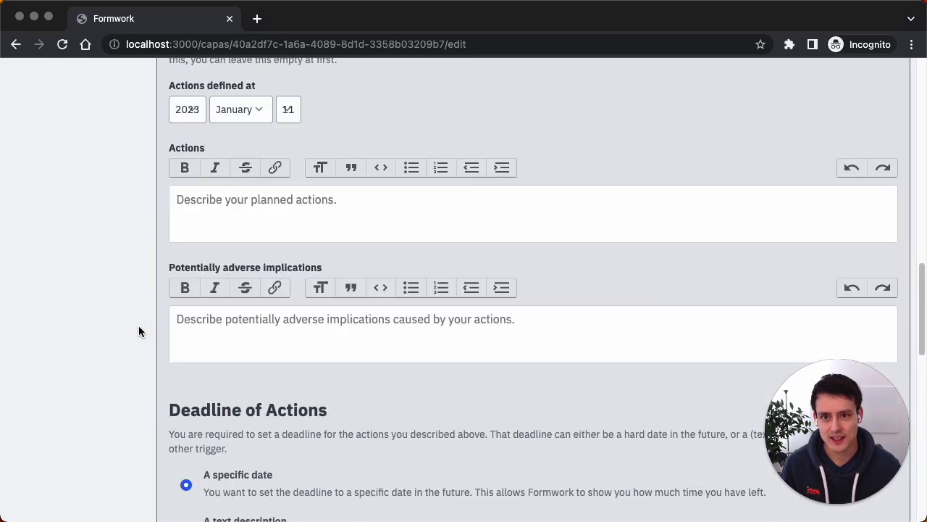
scroll(138, 326, down, 10)
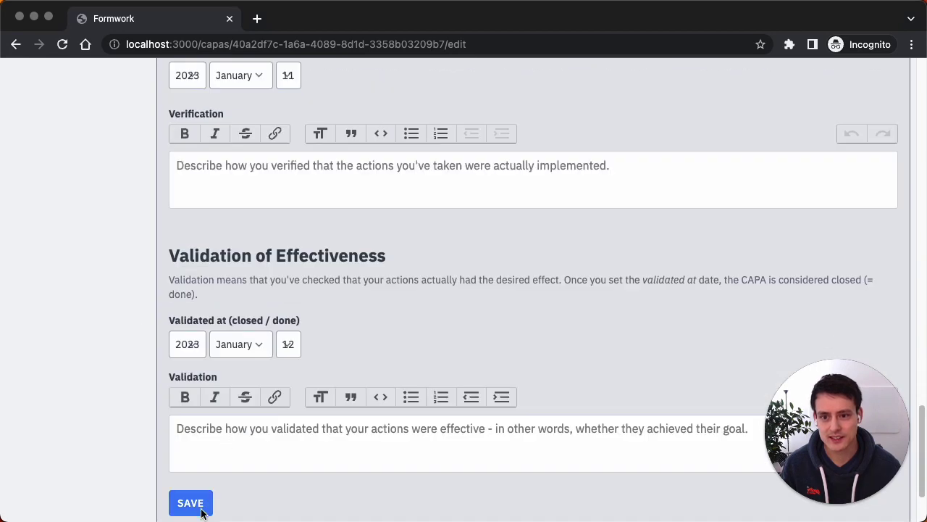
click(191, 503)
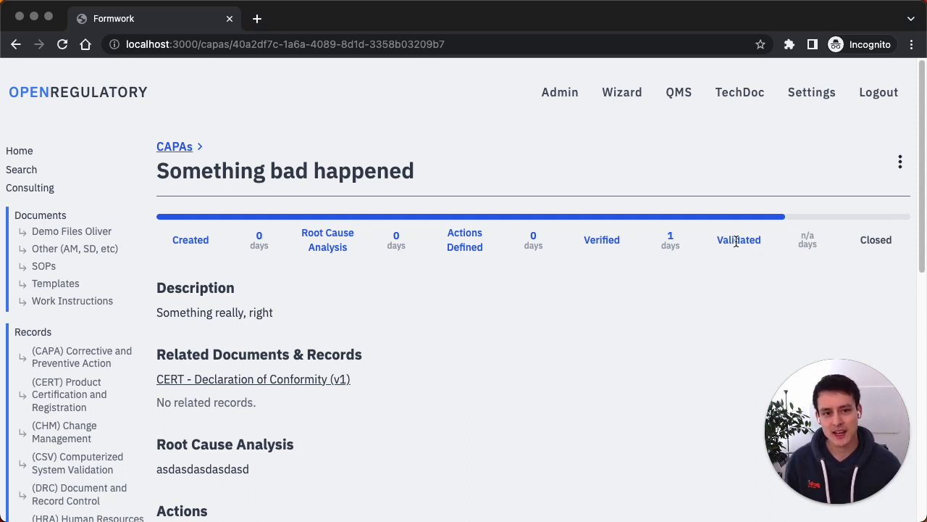
double_click(739, 240)
click(731, 275)
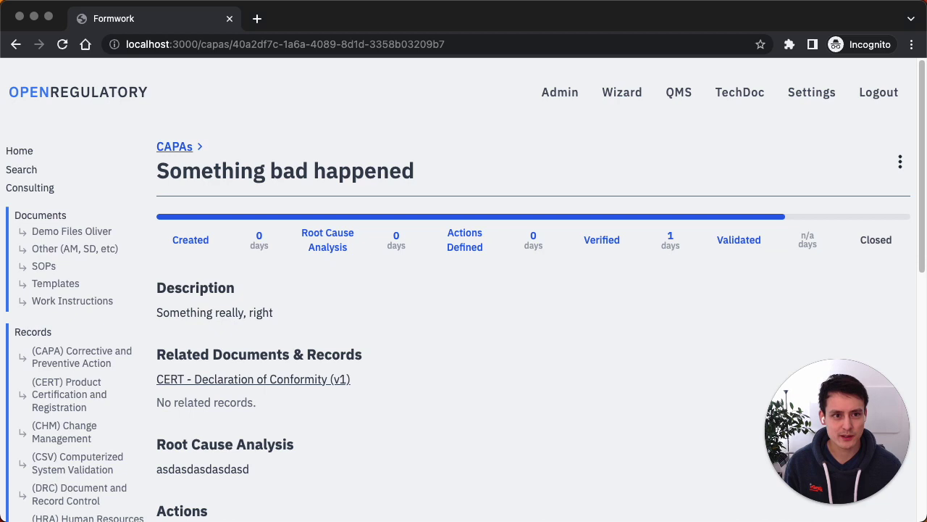
click(900, 162)
click(814, 213)
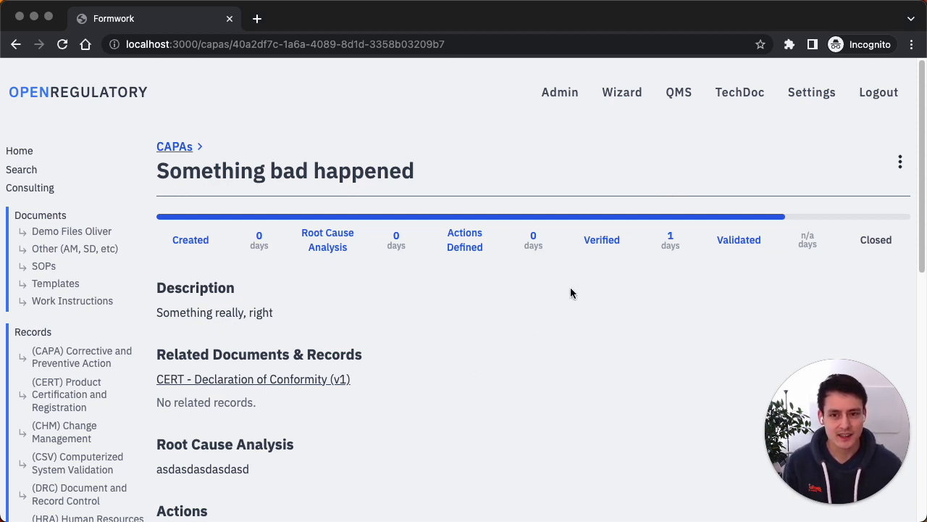
scroll(487, 315, down, 2)
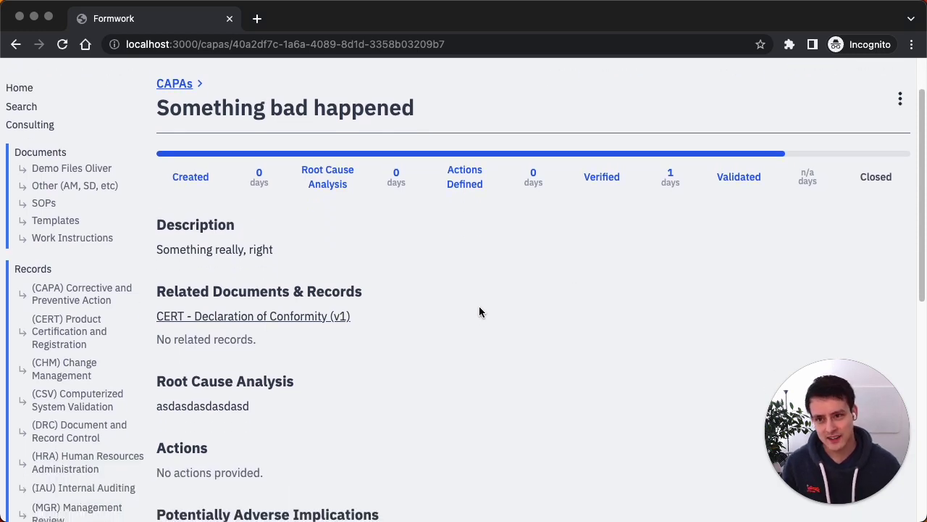
scroll(481, 310, down, 10)
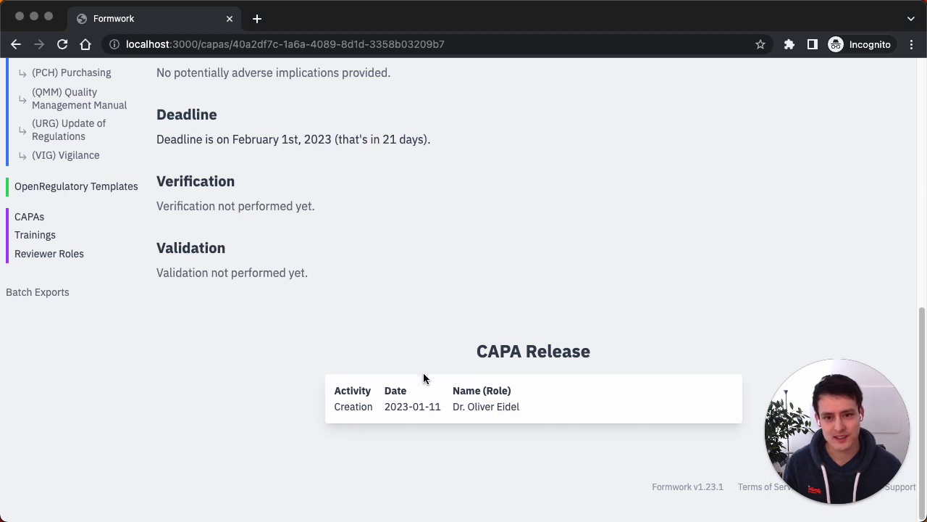
double_click(355, 406)
click(413, 407)
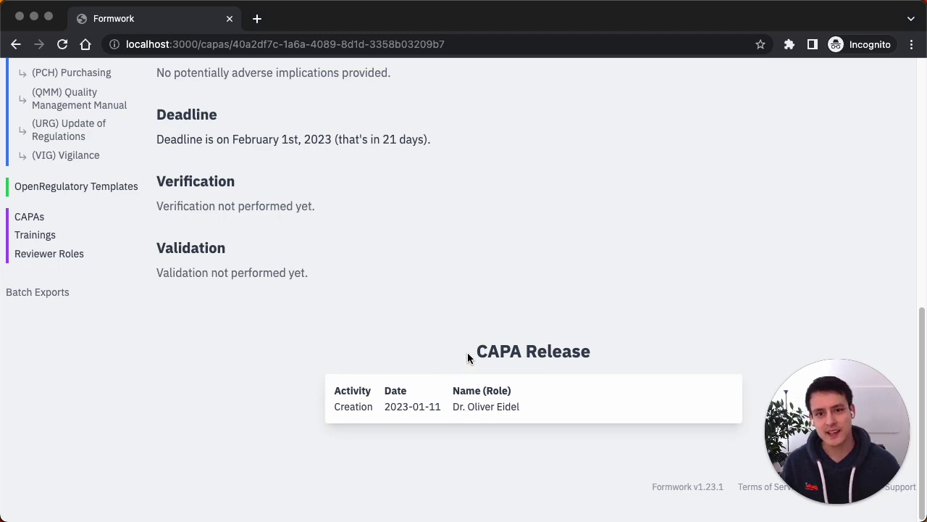
scroll(467, 352, up, 15)
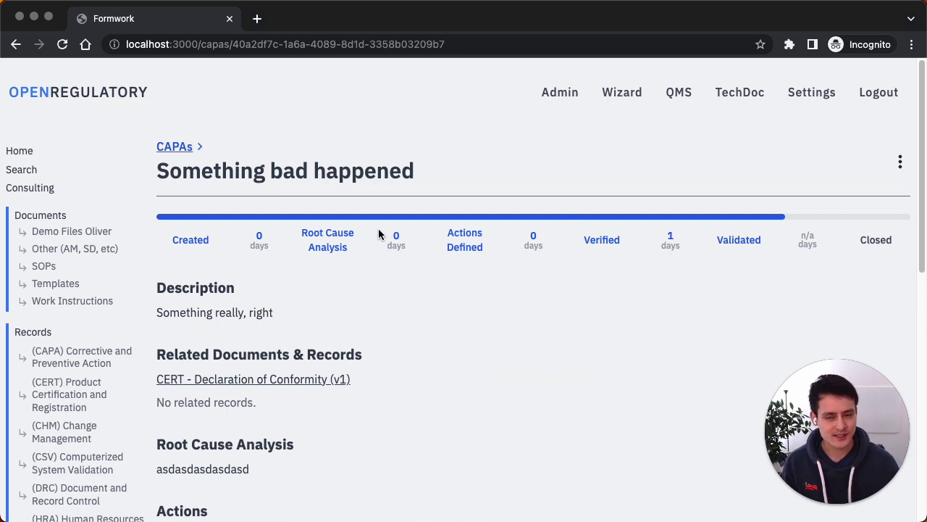
- Start releasing CAPA-1 and confirm superuser mode by re-entering the account password
click(900, 162)
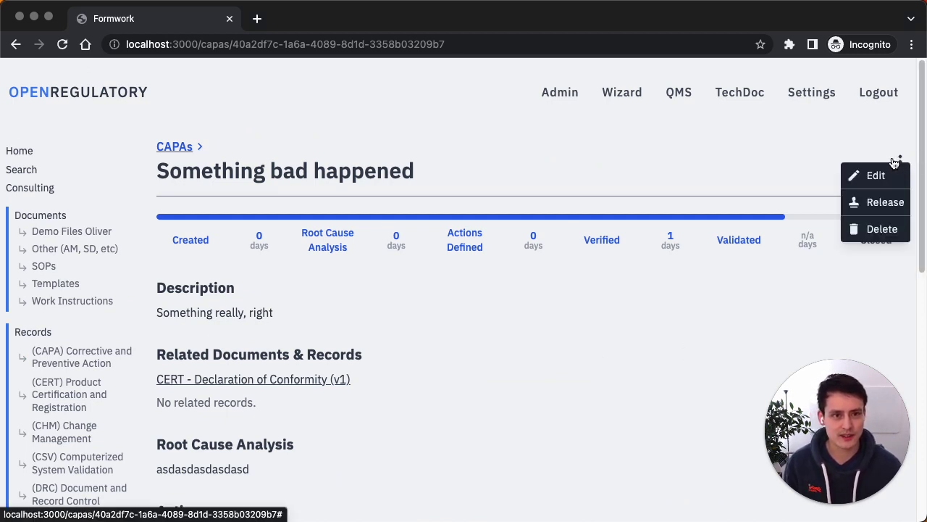
click(860, 206)
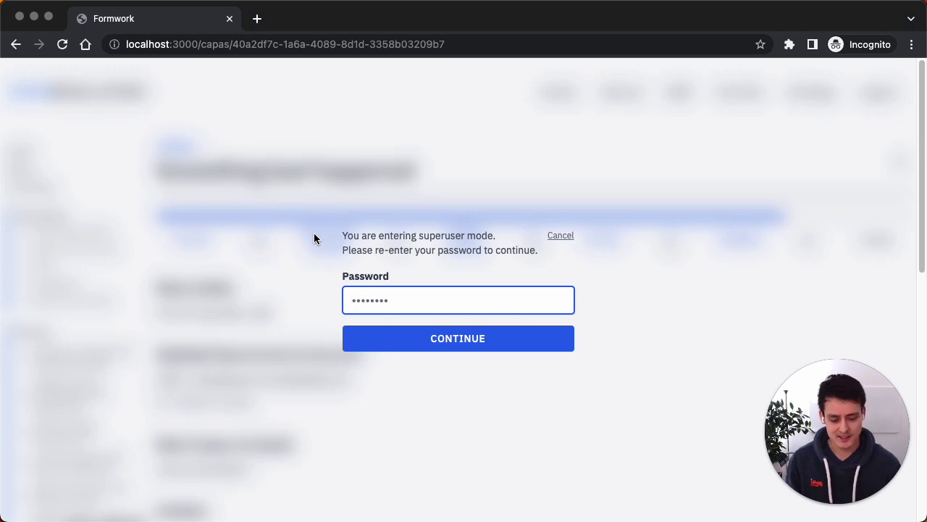
key(super+a)
text(********)
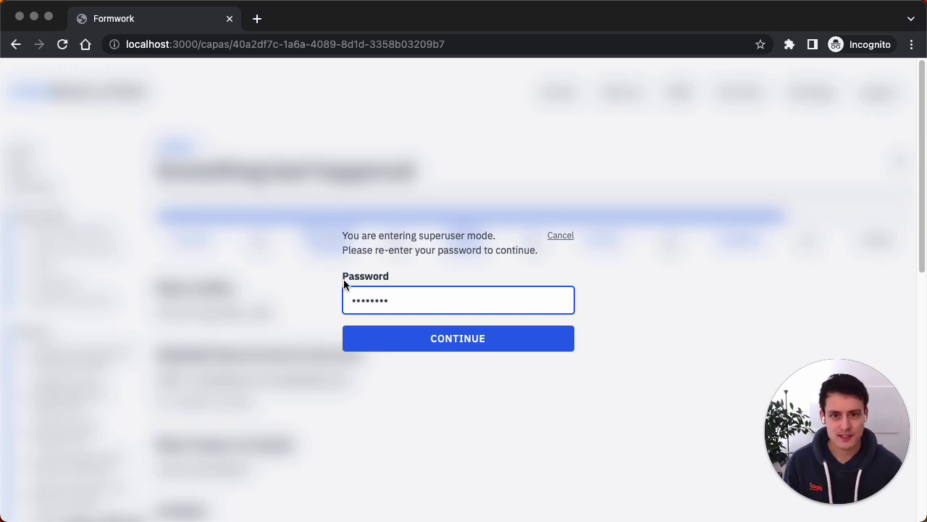
click(422, 332)
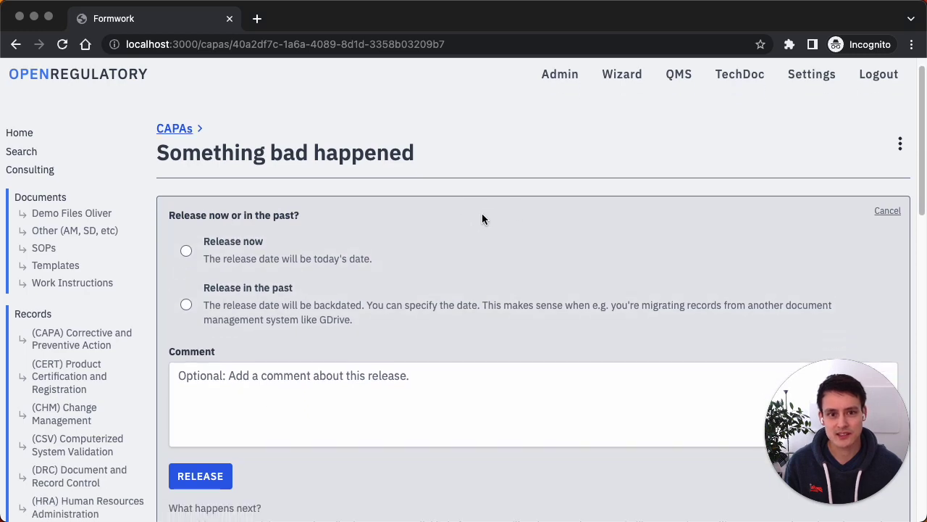
- Choose 'Release now' to release CAPA-1 with today's date
scroll(362, 172, down, 1)
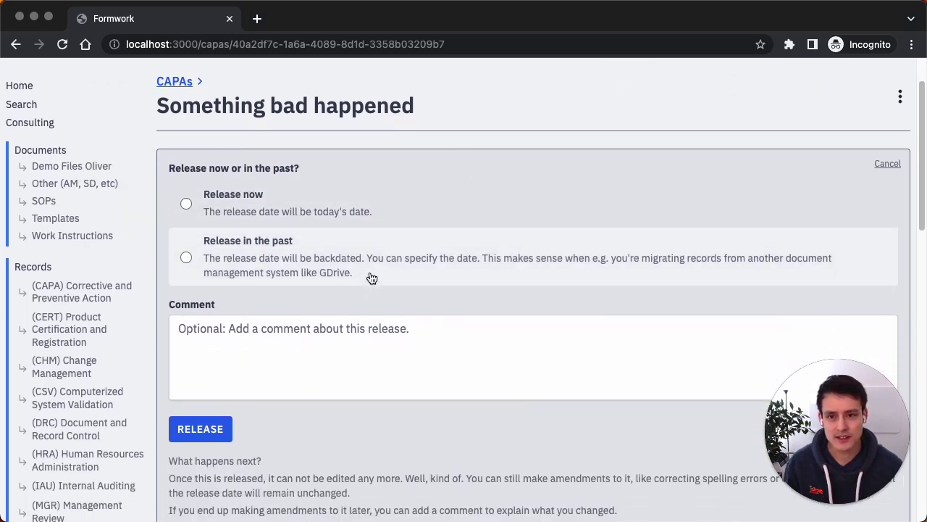
scroll(372, 278, down, 10)
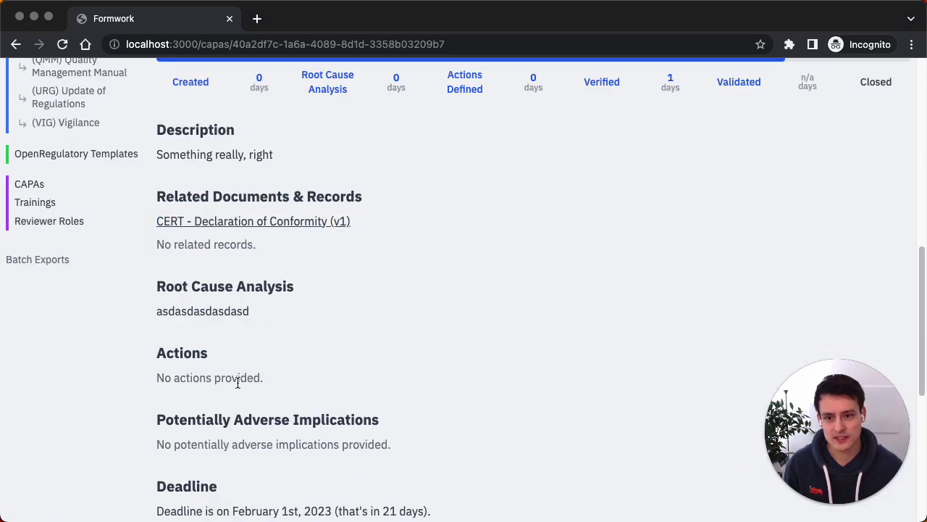
scroll(365, 343, up, 11)
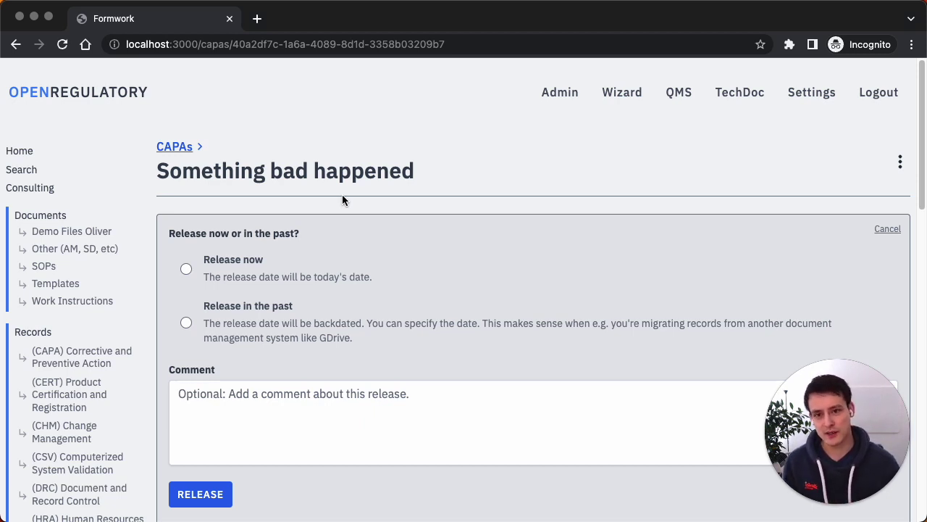
scroll(352, 200, down, 1)
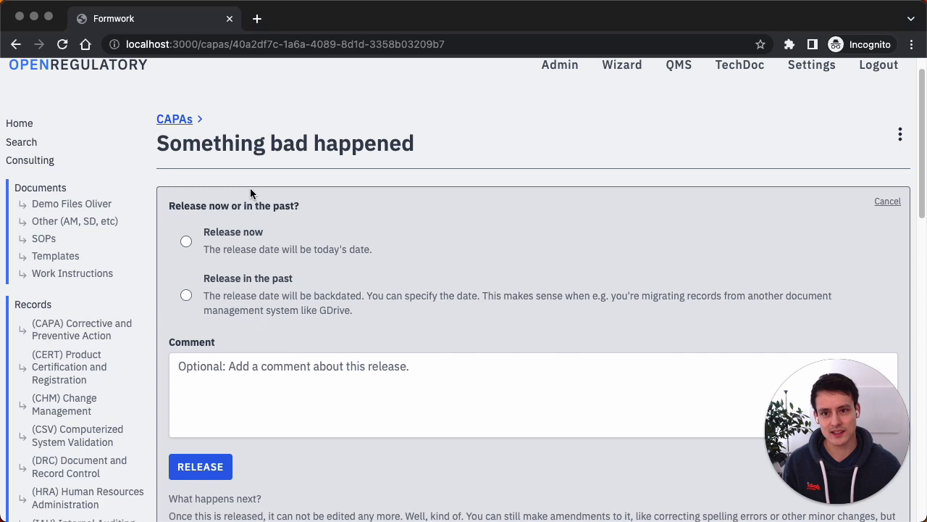
click(261, 246)
scroll(304, 430, down, 3)
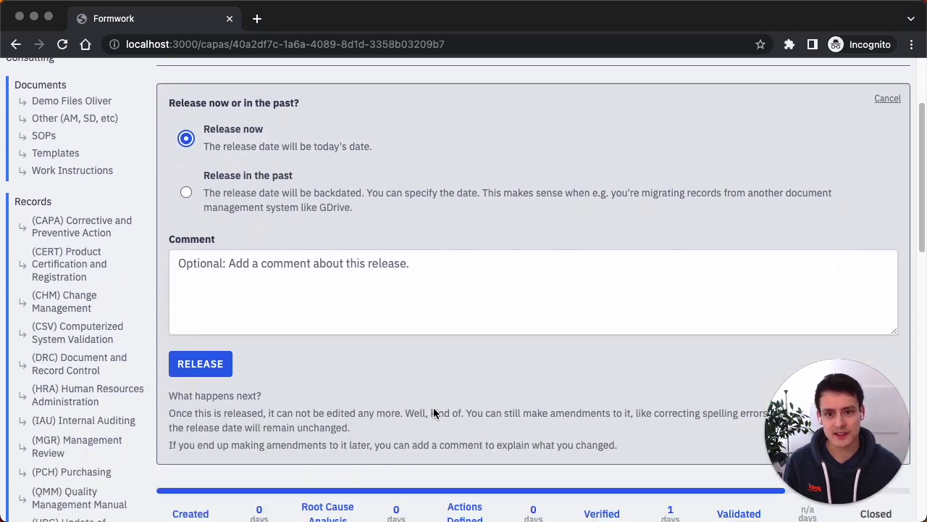
- Enter the comment 'Great release - release comment' and release the CAPA
click(354, 303)
text(Relea)
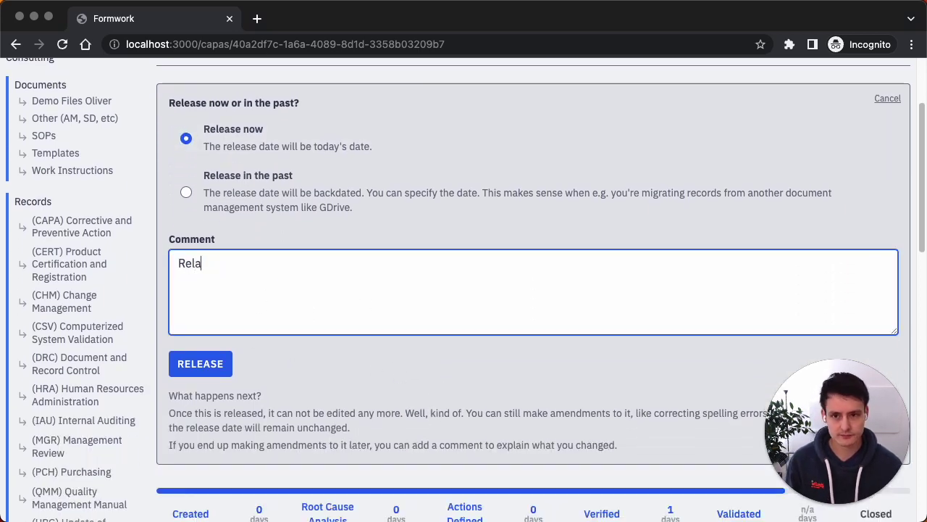
text(se)
key(BackSpace)
key(BackSpace)
key(BackSpace)
text(ease comment)
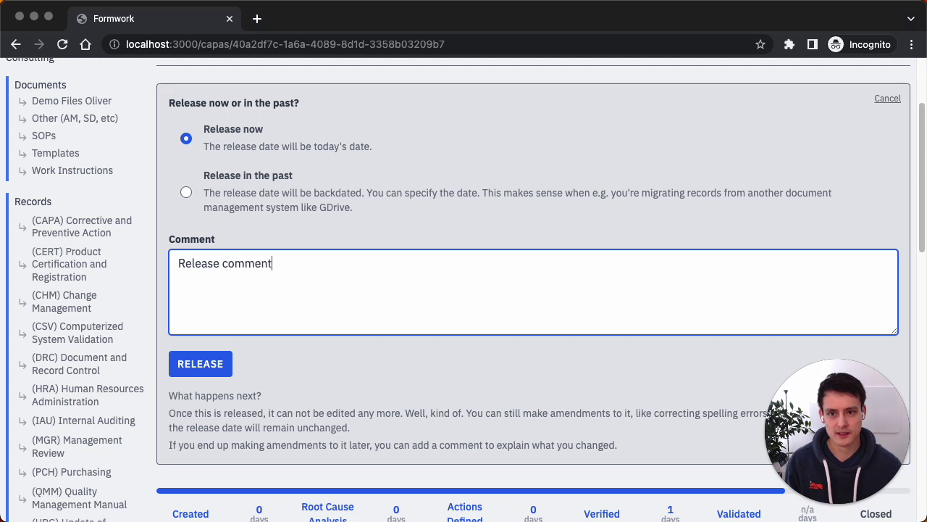
text(Great rlea)
key(BackSpace)
key(BackSpace)
key(BackSpace)
key(BackSpace)
key(BackSpace)
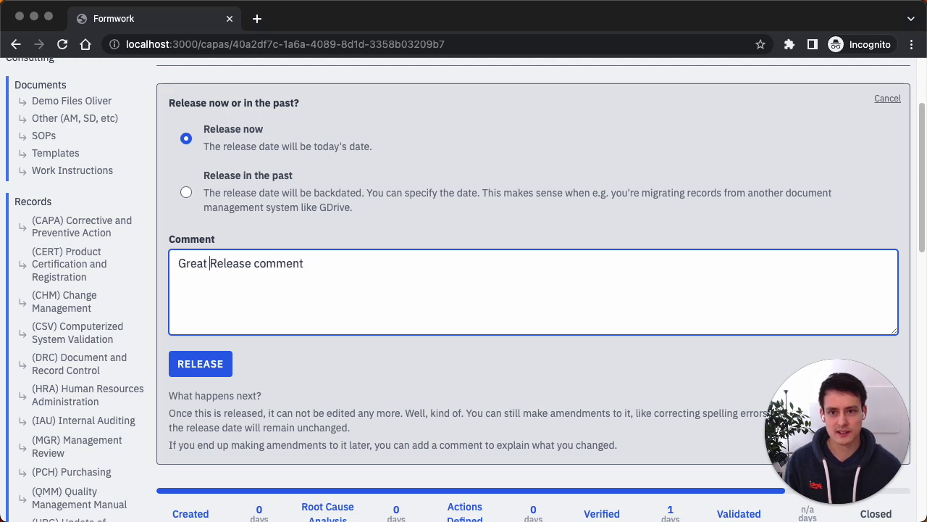
text(release -)
key(Delete)
text(r)
click(379, 307)
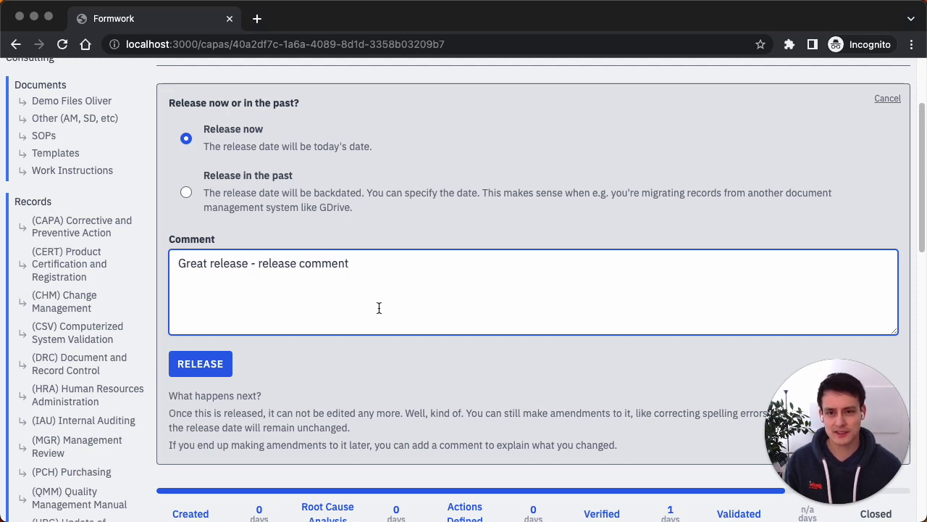
click(217, 364)
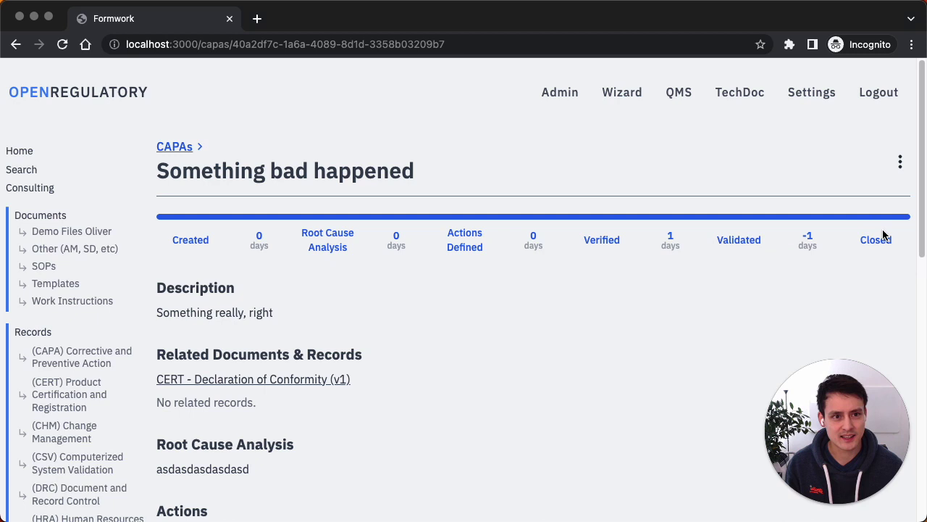
click(187, 149)
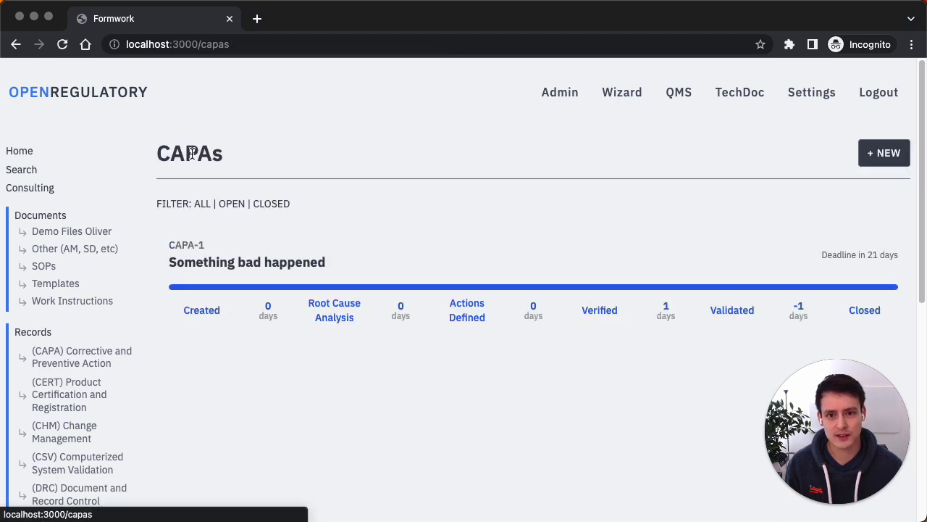
click(279, 205)
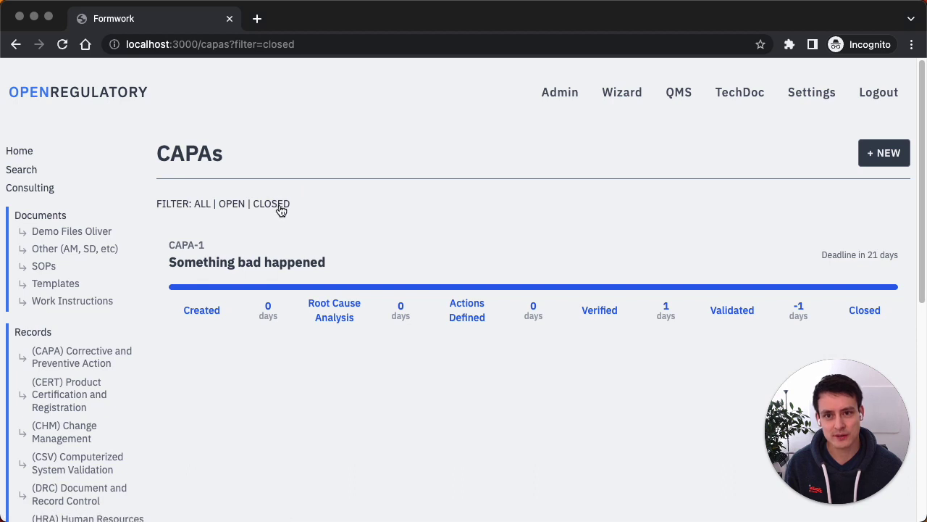
click(233, 207)
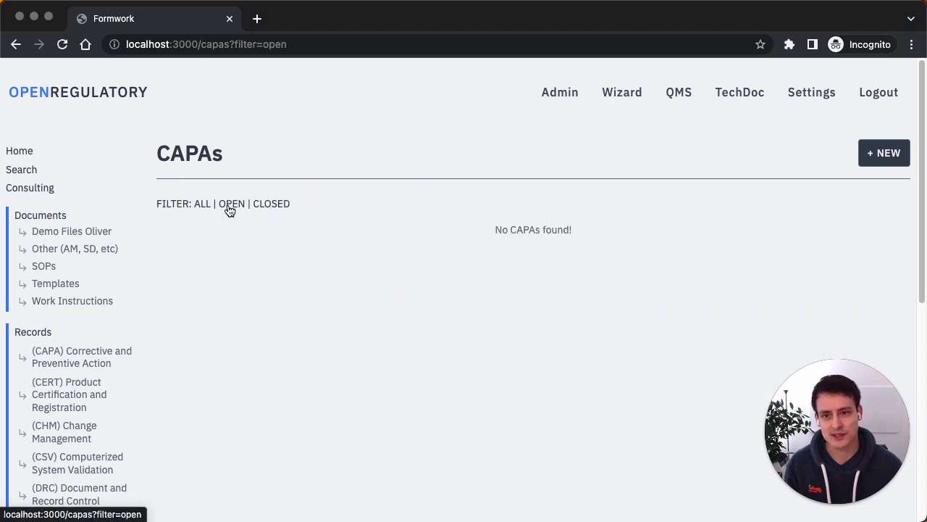
click(202, 207)
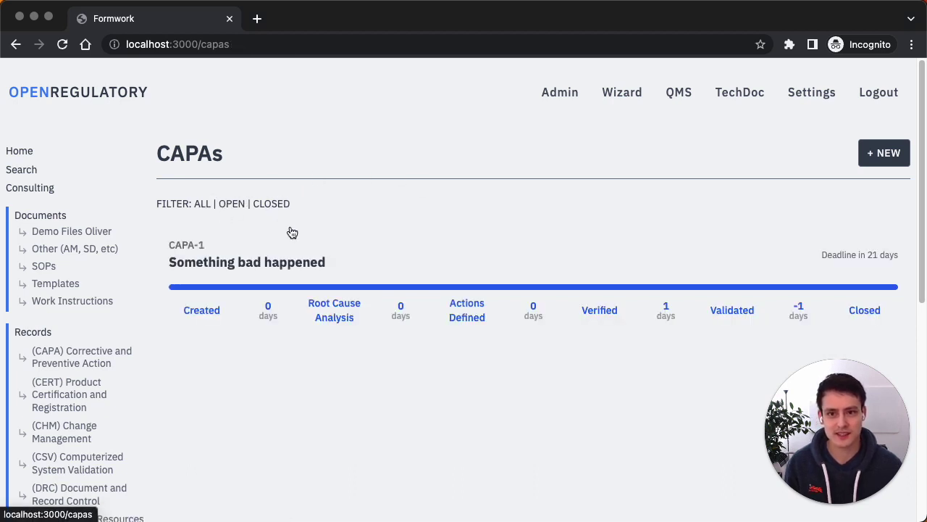
click(411, 289)
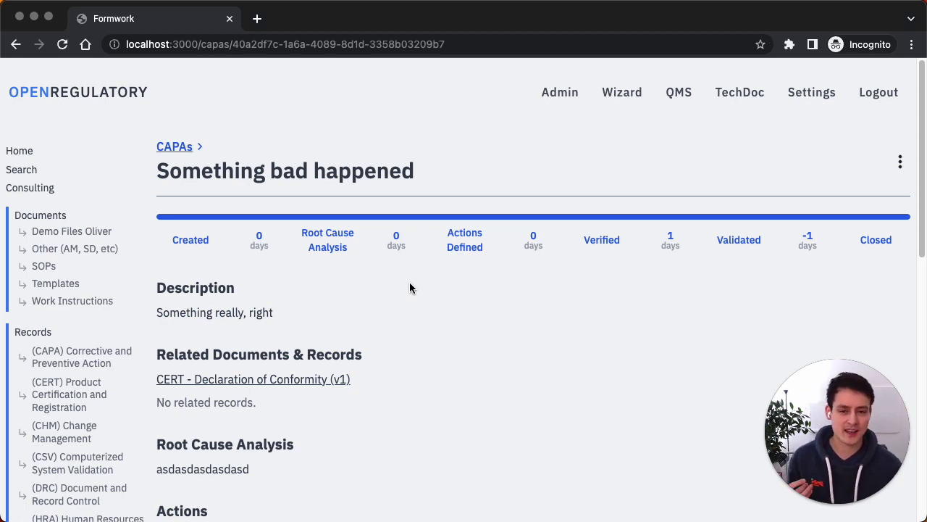
scroll(428, 311, down, 10)
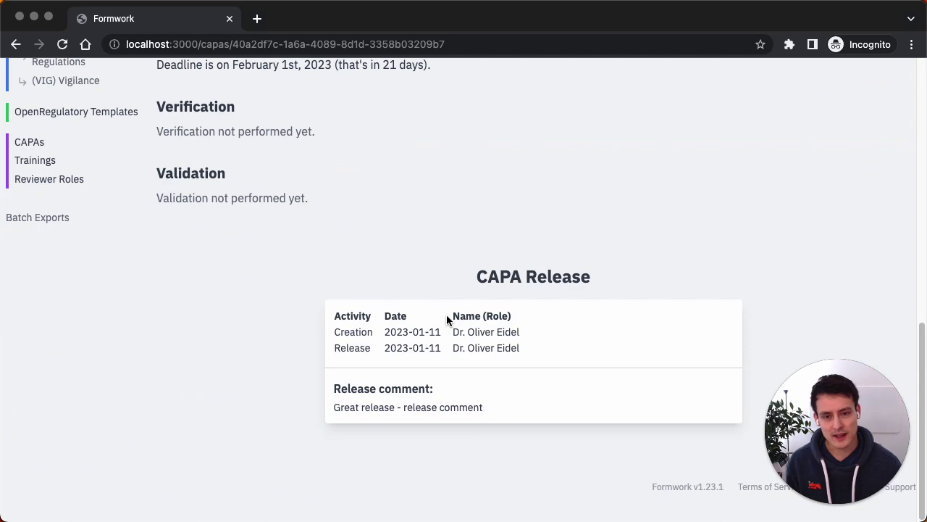
scroll(447, 318, up, 10)
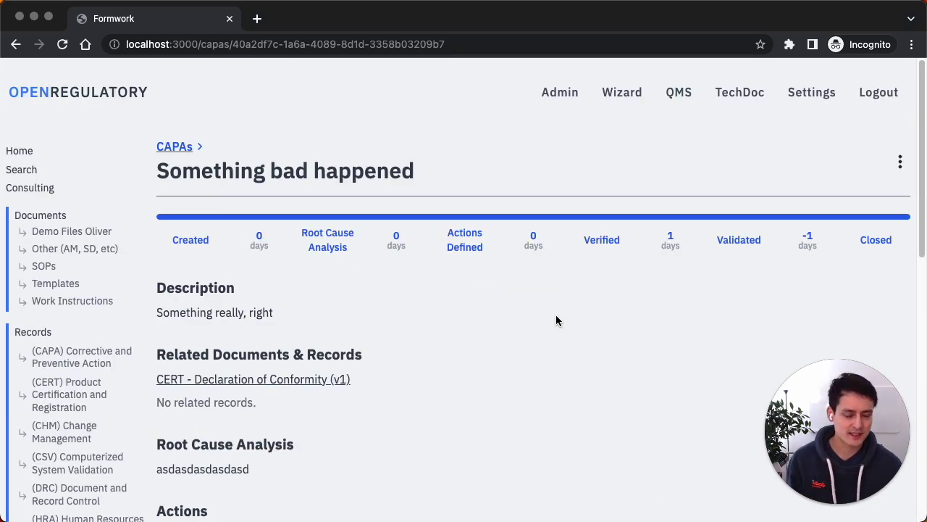
- Start an amendment of CAPA-1 with the comment 'I made a huge typo mistake and corrected'
click(900, 161)
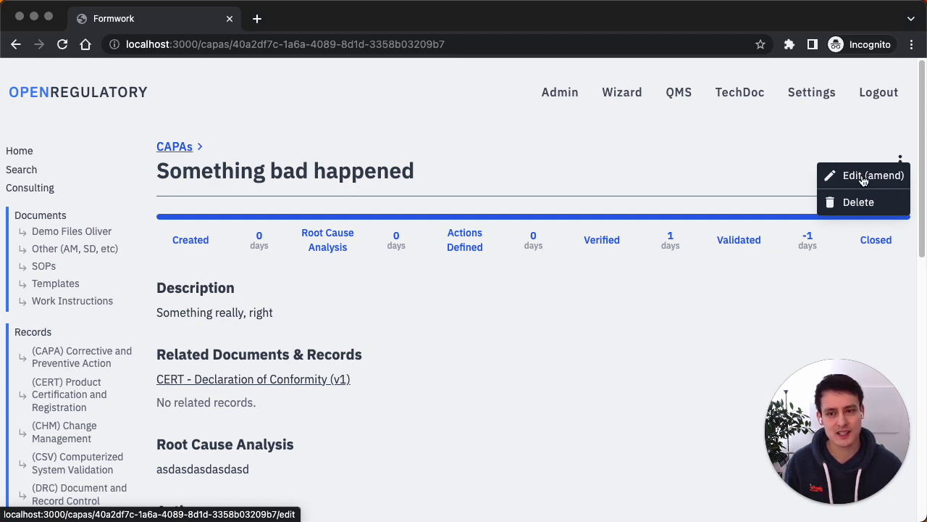
click(863, 180)
scroll(580, 268, down, 1)
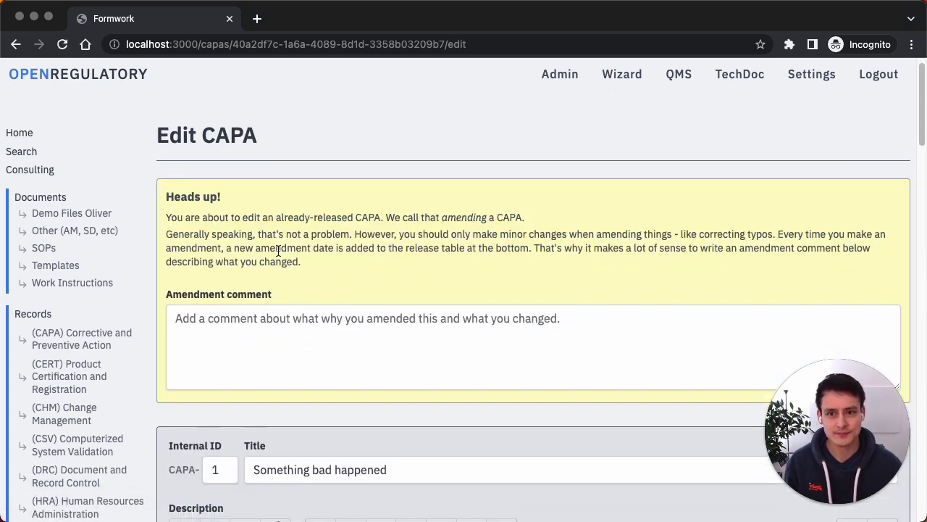
scroll(190, 194, down, 1)
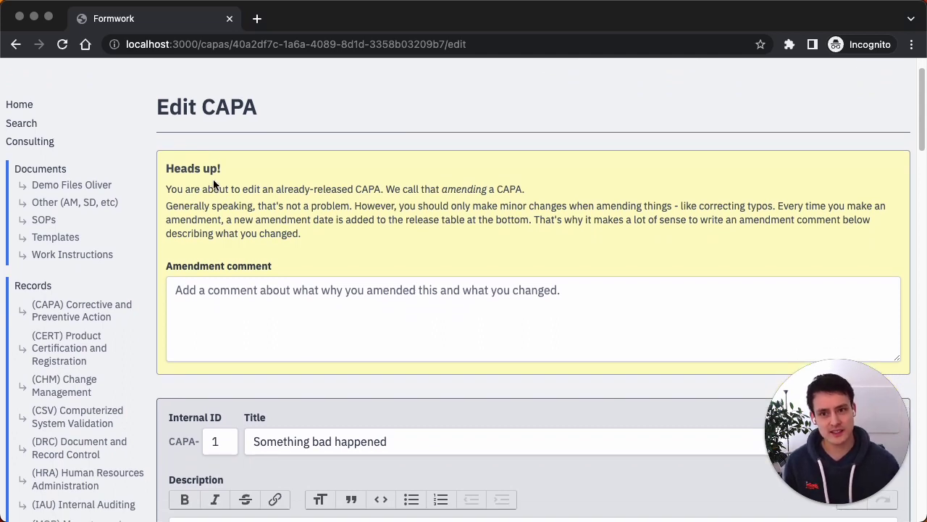
click(272, 302)
text(I)
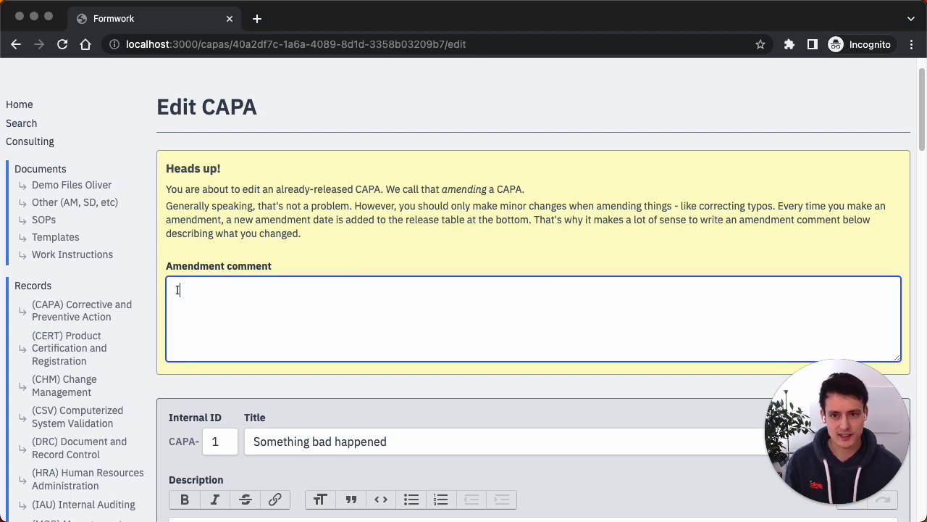
text( made a huge typo )
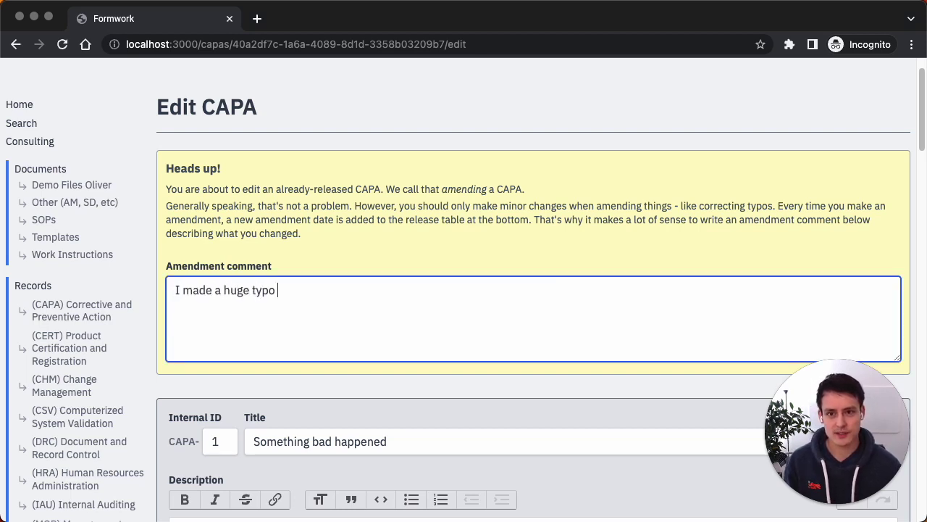
text(mistake and corrected)
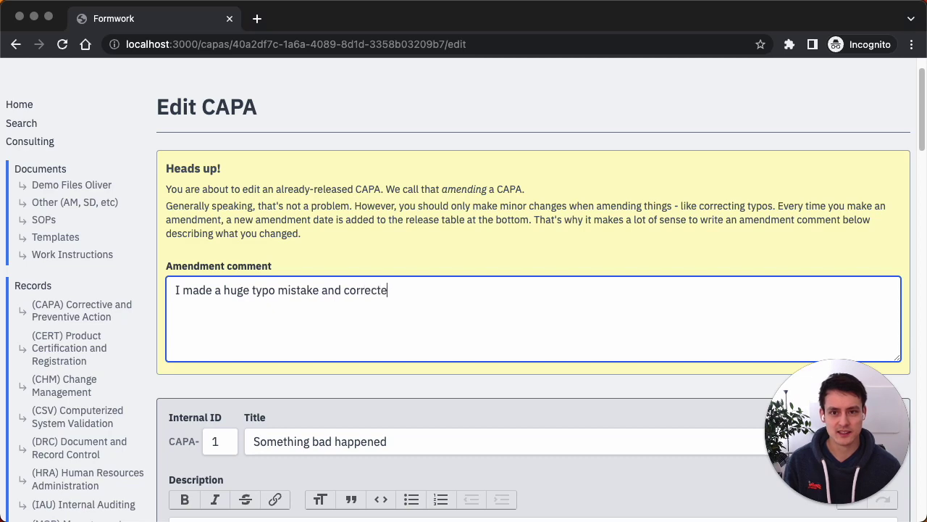
- Append '!!!' to the CAPA description and save the amendment
scroll(395, 278, down, 3)
click(379, 324)
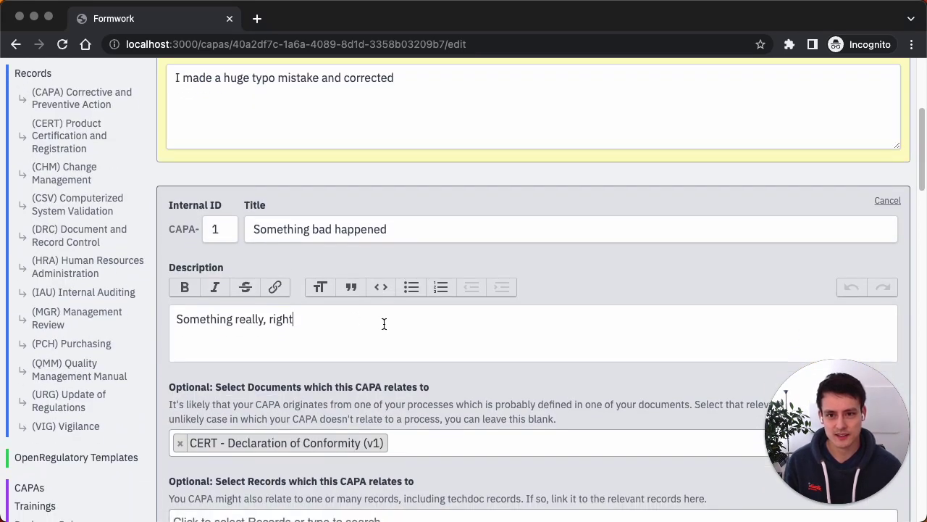
text(!!!)
scroll(379, 355, down, 20)
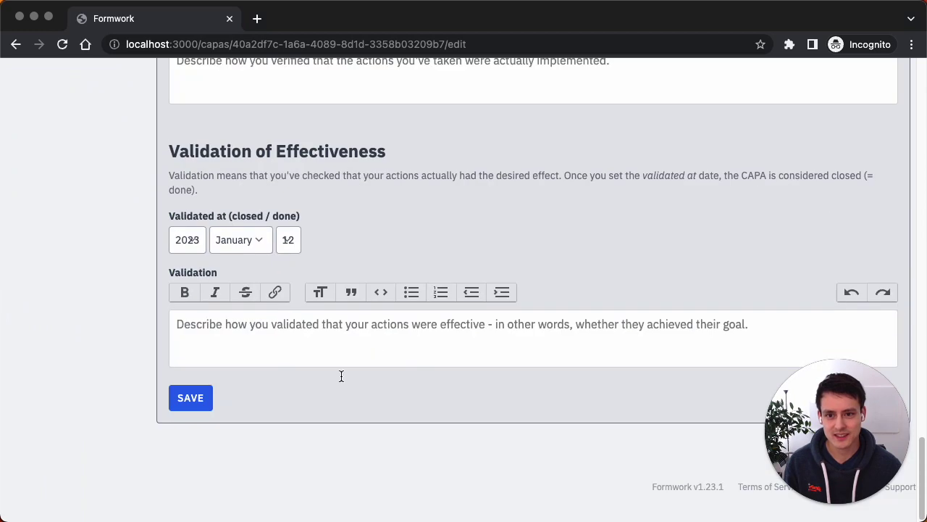
click(191, 400)
scroll(458, 326, down, 4)
scroll(458, 330, down, 6)
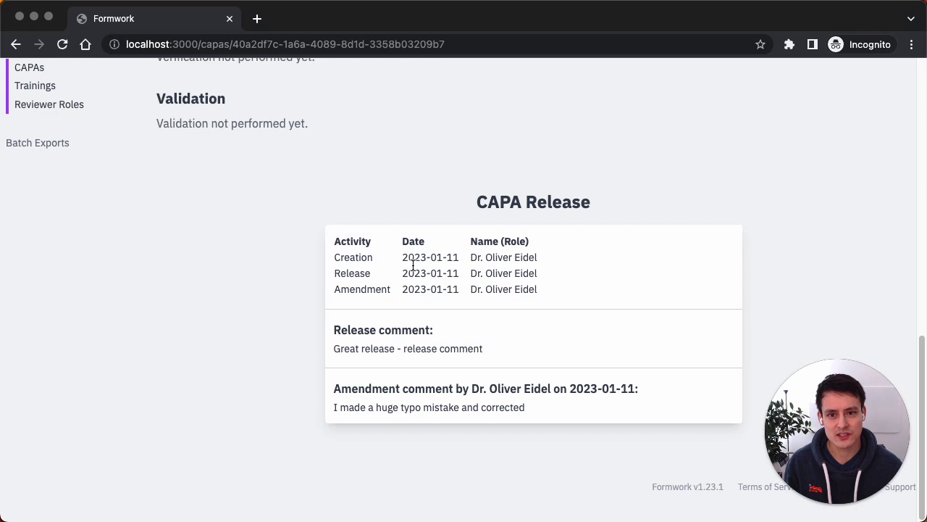
drag(331, 331, 442, 342)
click(515, 352)
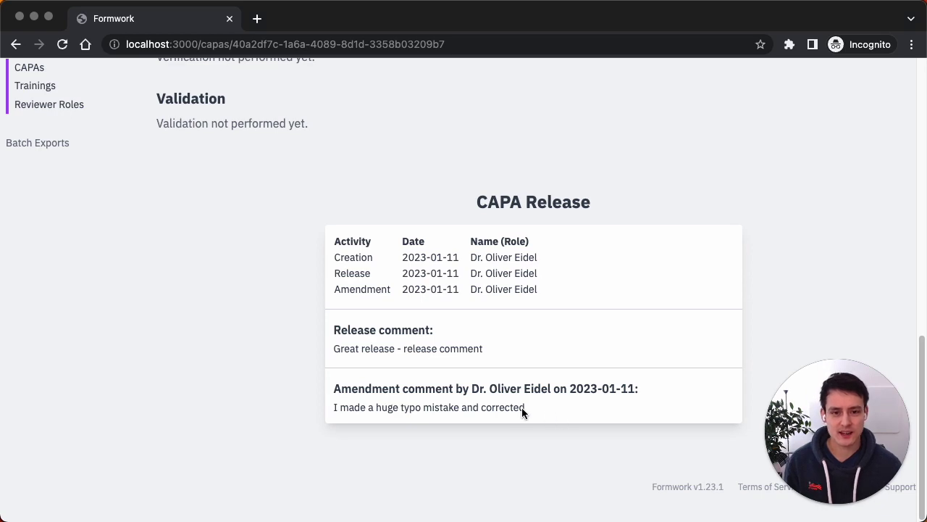
drag(523, 410, 334, 382)
click(376, 382)
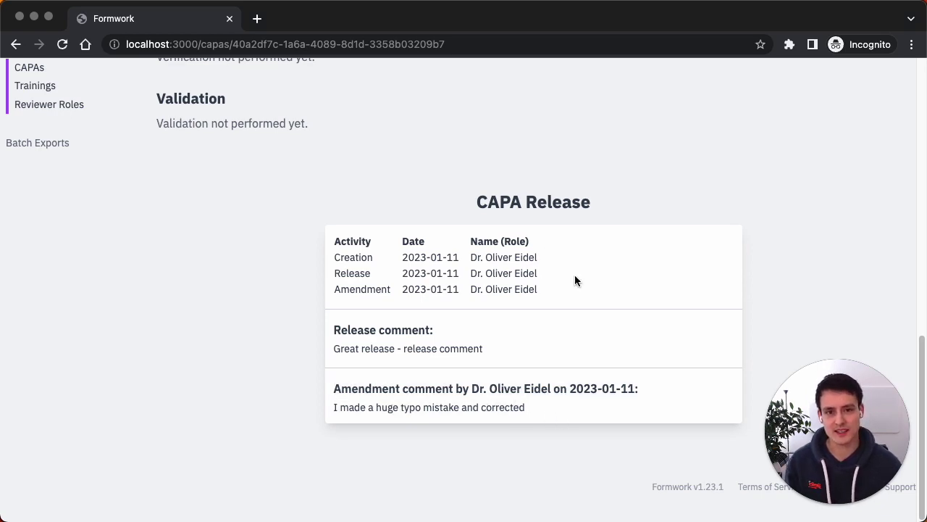
drag(539, 289, 469, 290)
click(497, 289)
scroll(250, 370, up, 15)
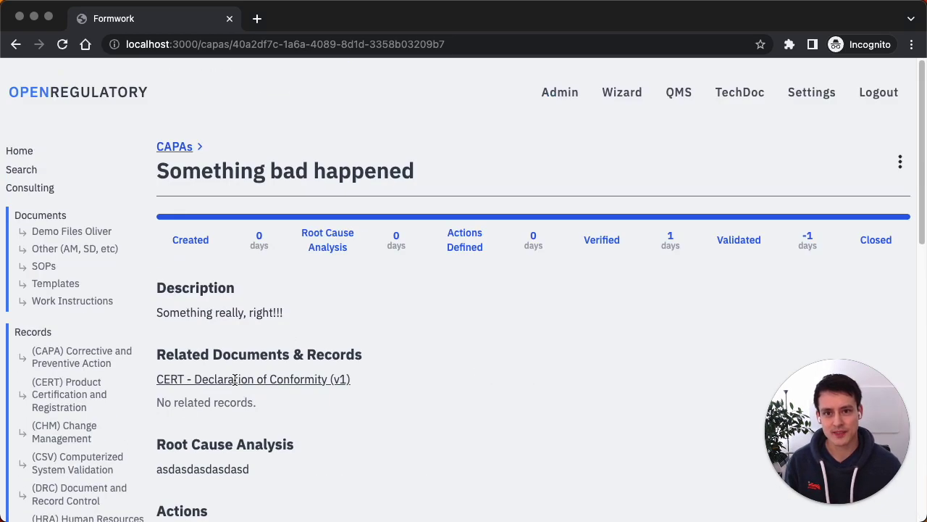